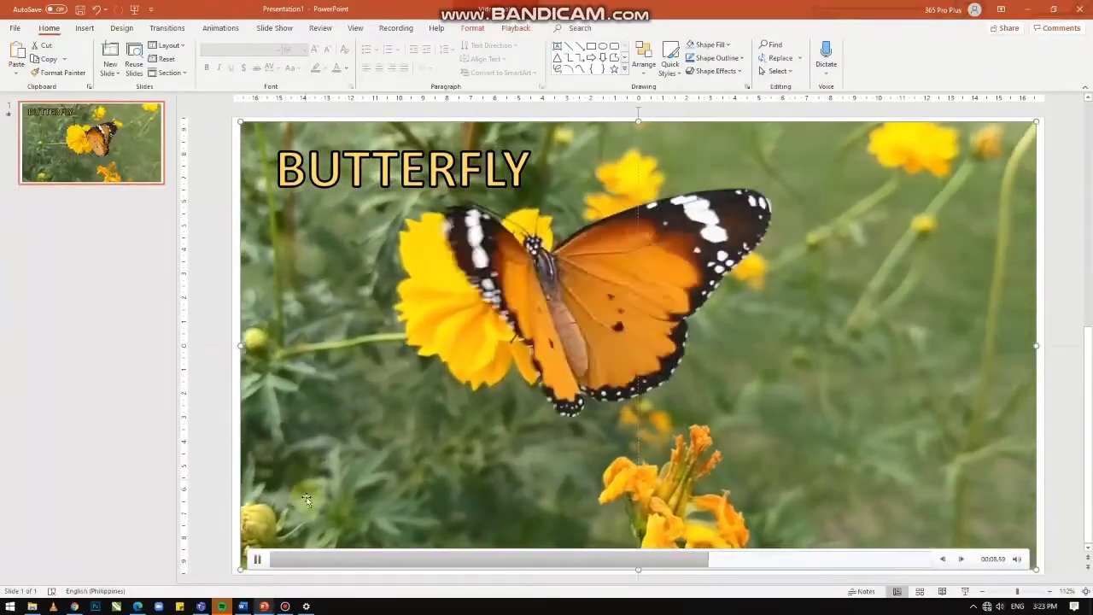
- Pause the butterfly slide's video and deselect it
left_click(256, 560)
left_click(110, 154)
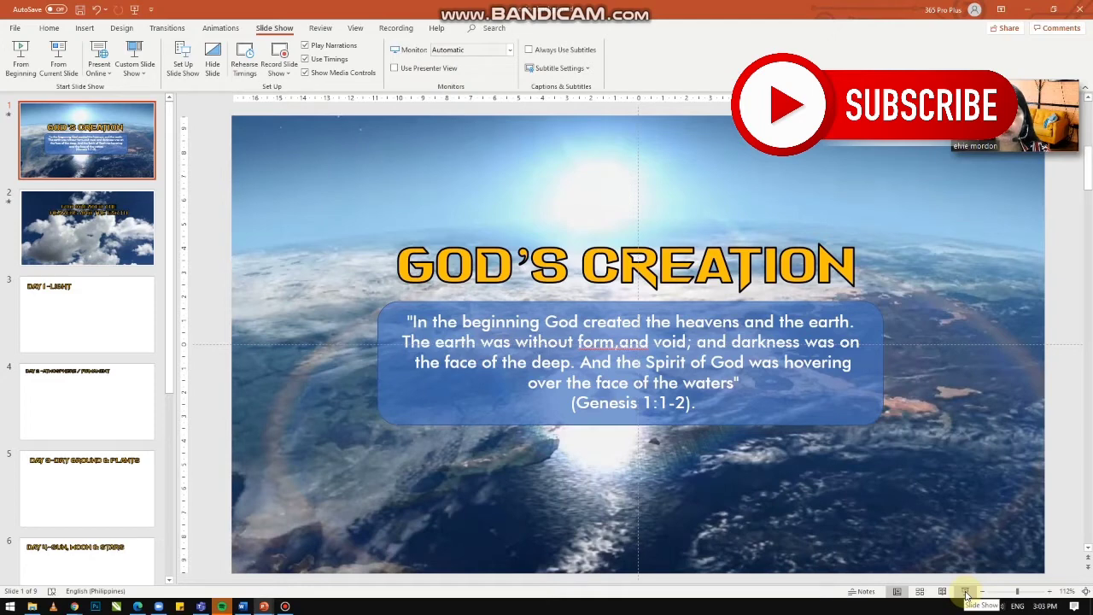
- Run the God's Creation slide show to the cloud-video sky slide, then end it
left_click(966, 593)
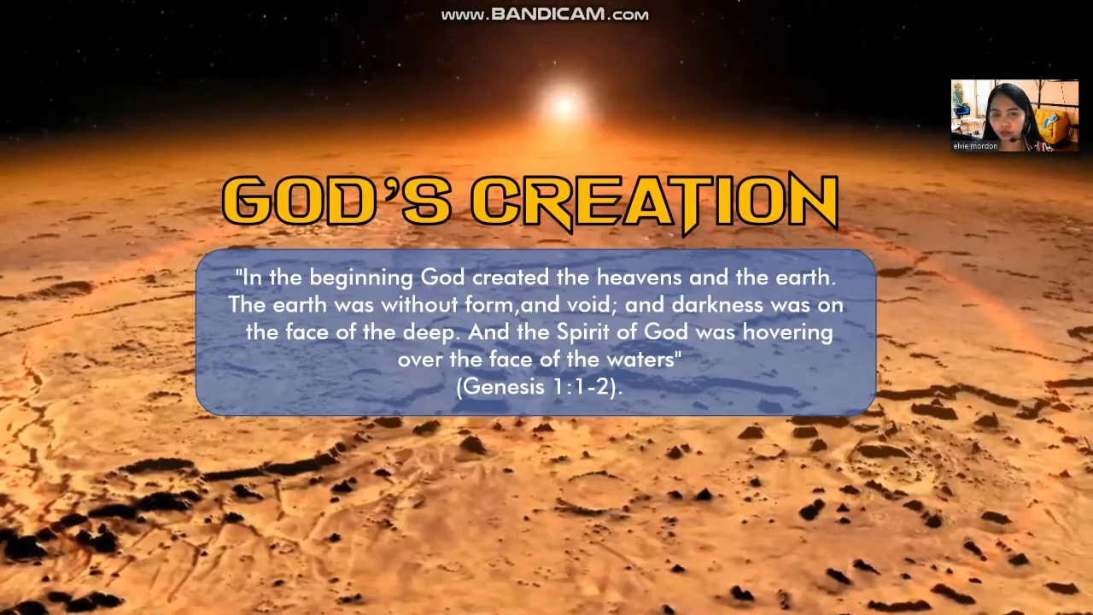
key("Right")
mouse_move(798, 484)
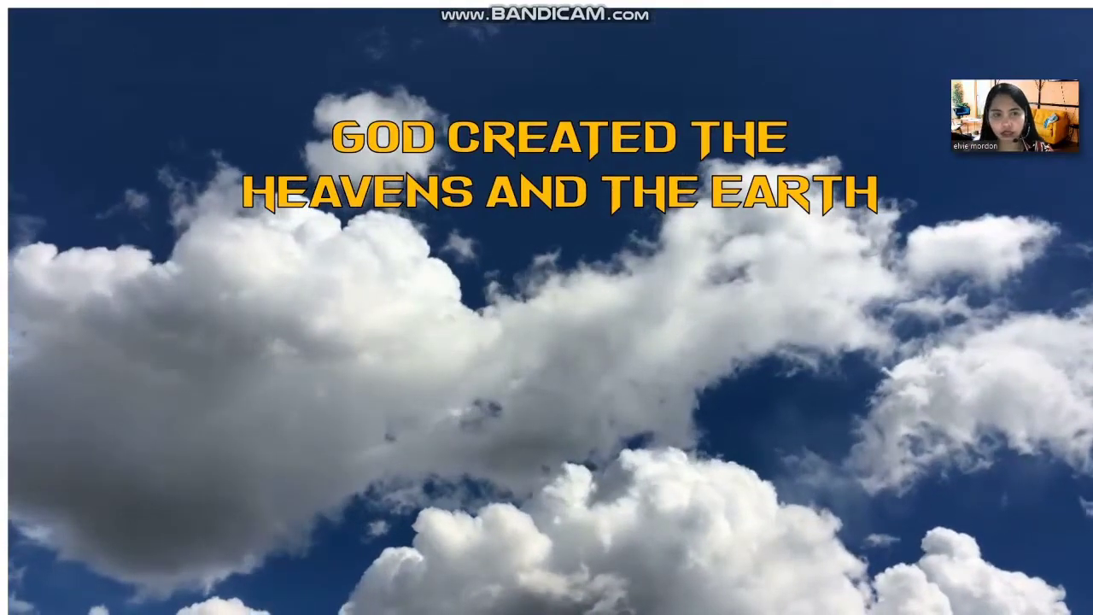
key("Escape")
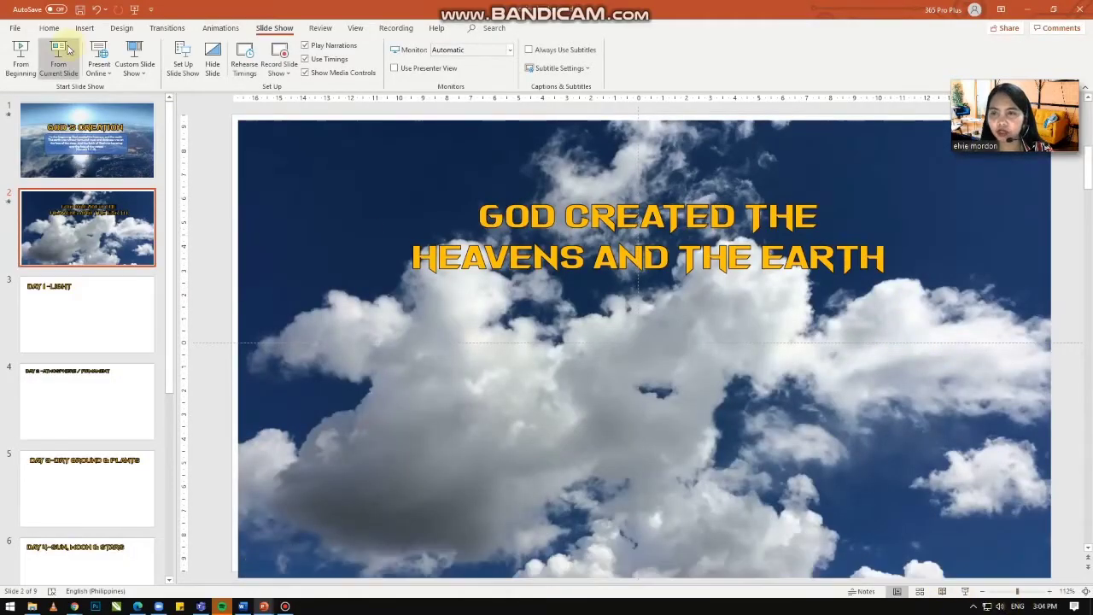
- Select slide 1, the GOD'S CREATION title slide with the earth-from-space video
left_click(86, 149)
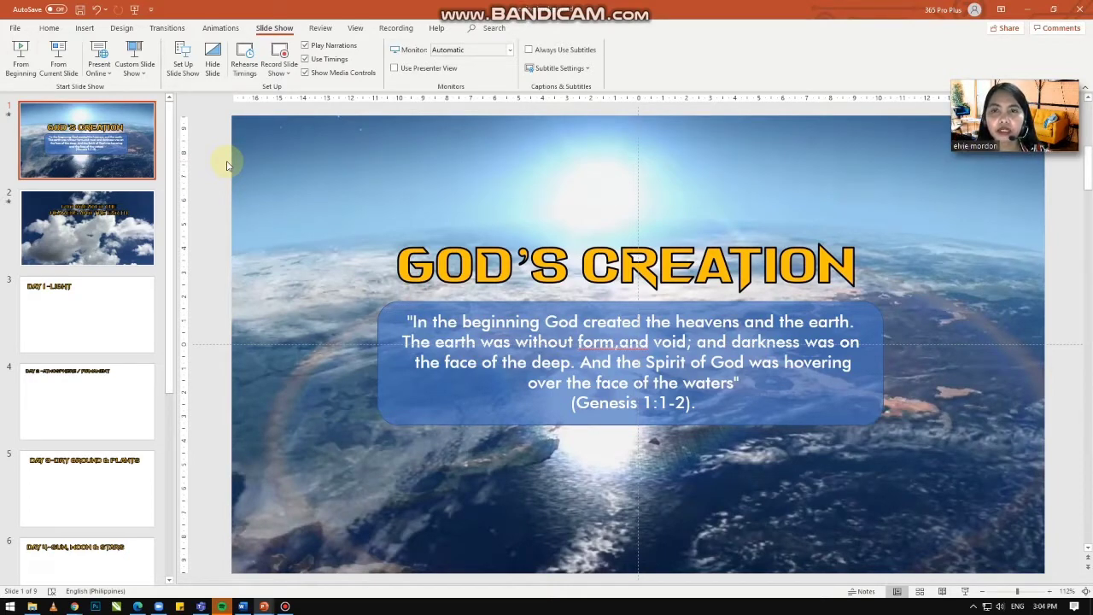
mouse_move(334, 241)
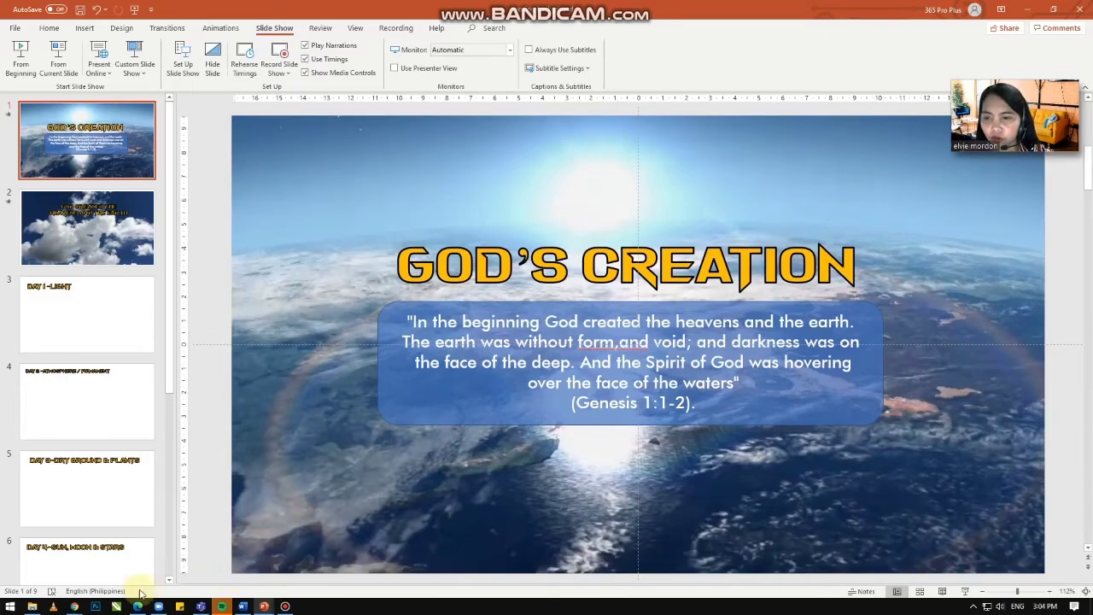
- In Chrome, Google 'pexels video' and open the Pexels free stock videos page
left_click(74, 607)
left_click(569, 279)
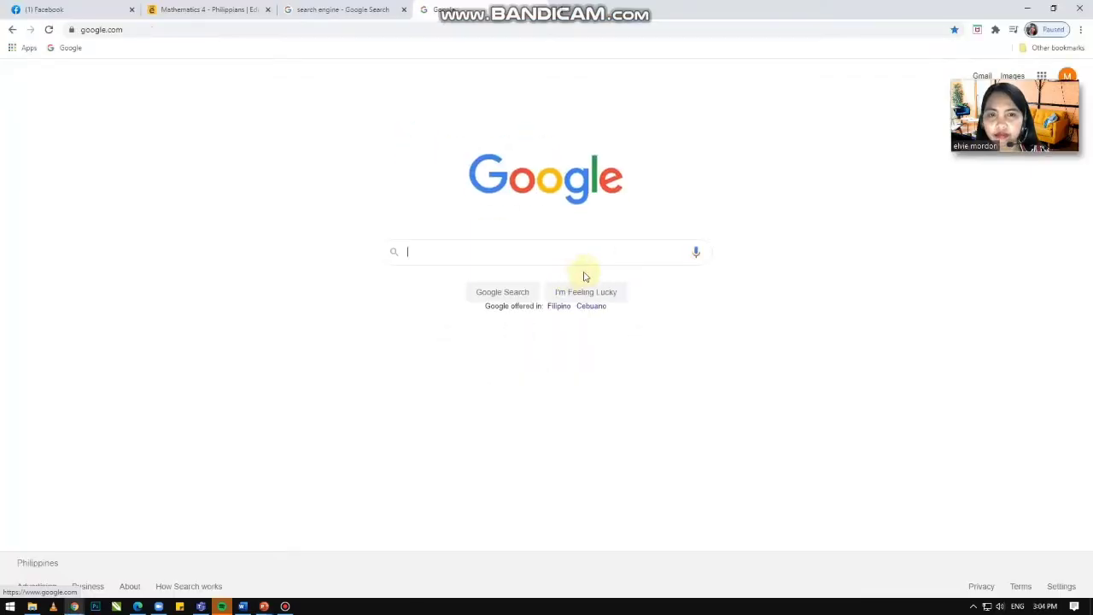
type("p")
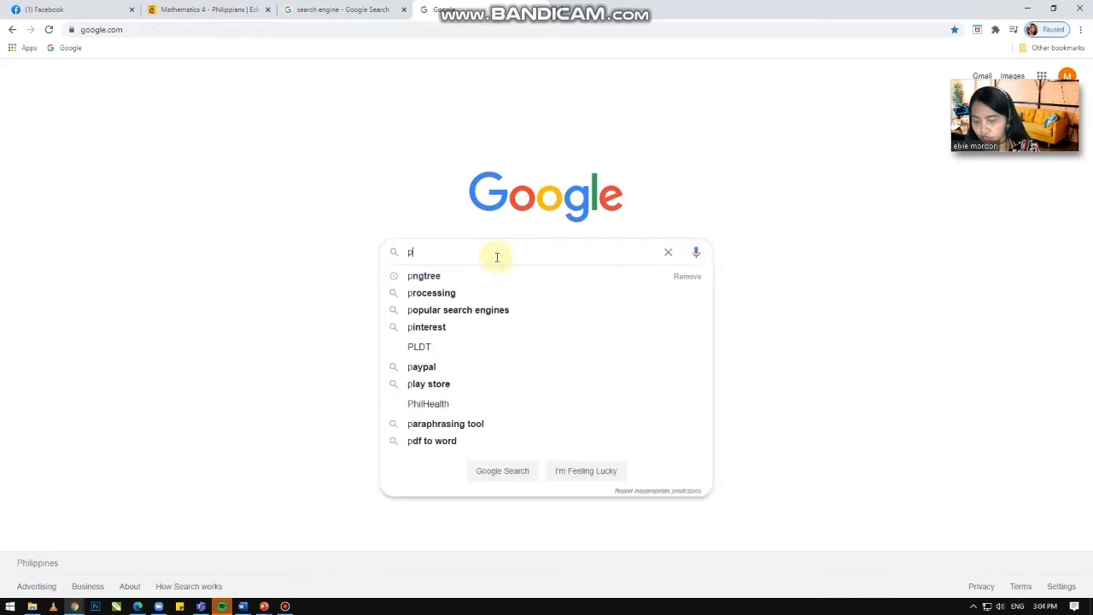
type("exels")
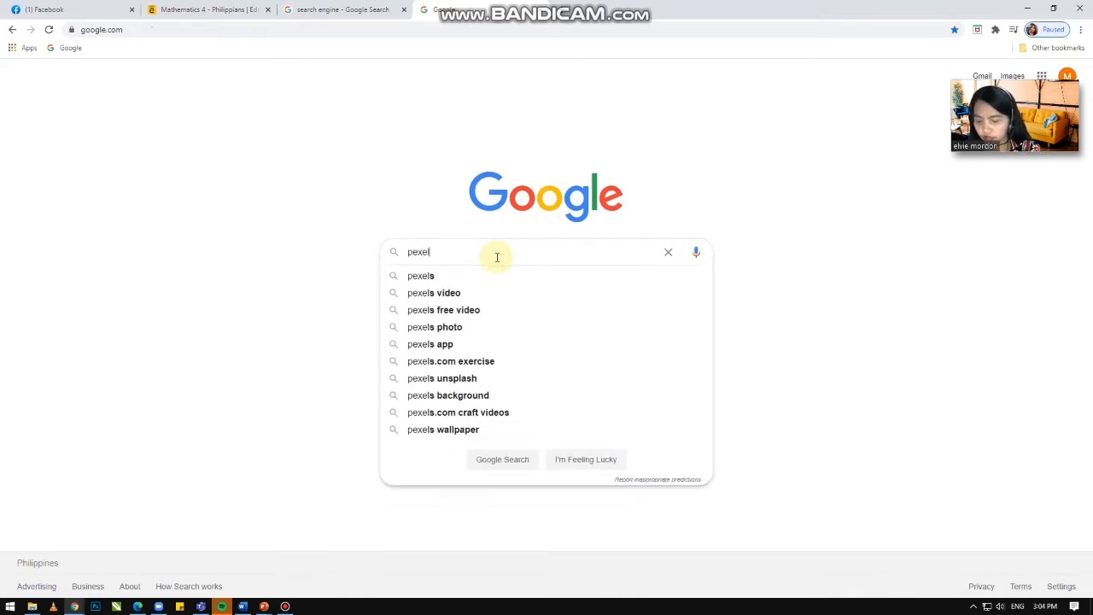
left_click(448, 293)
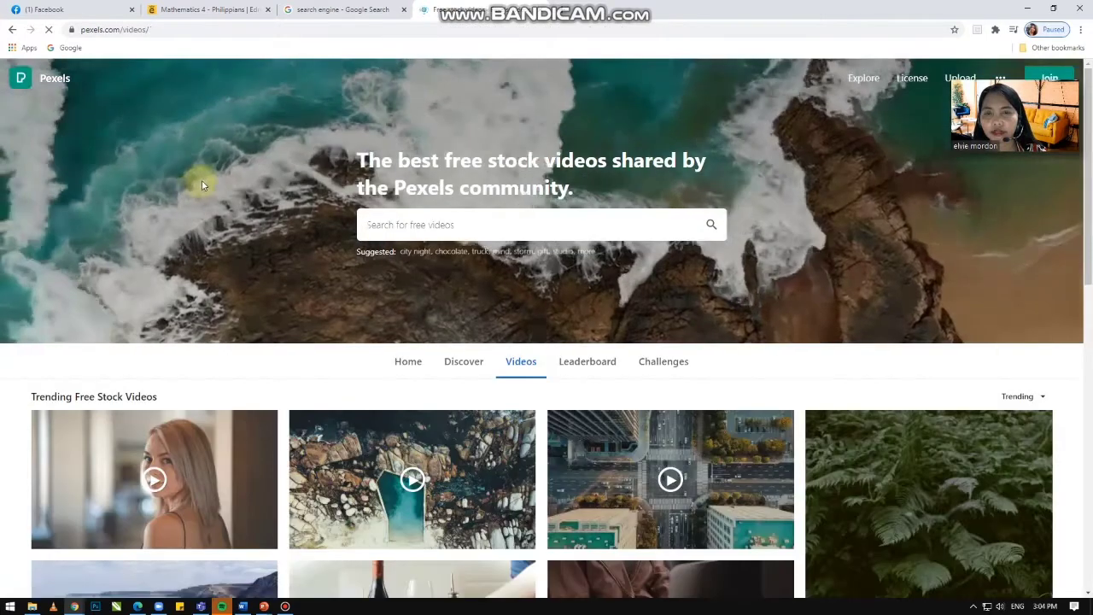
- Search Pexels videos for 'flowers'
scroll(483, 229, "down", 1)
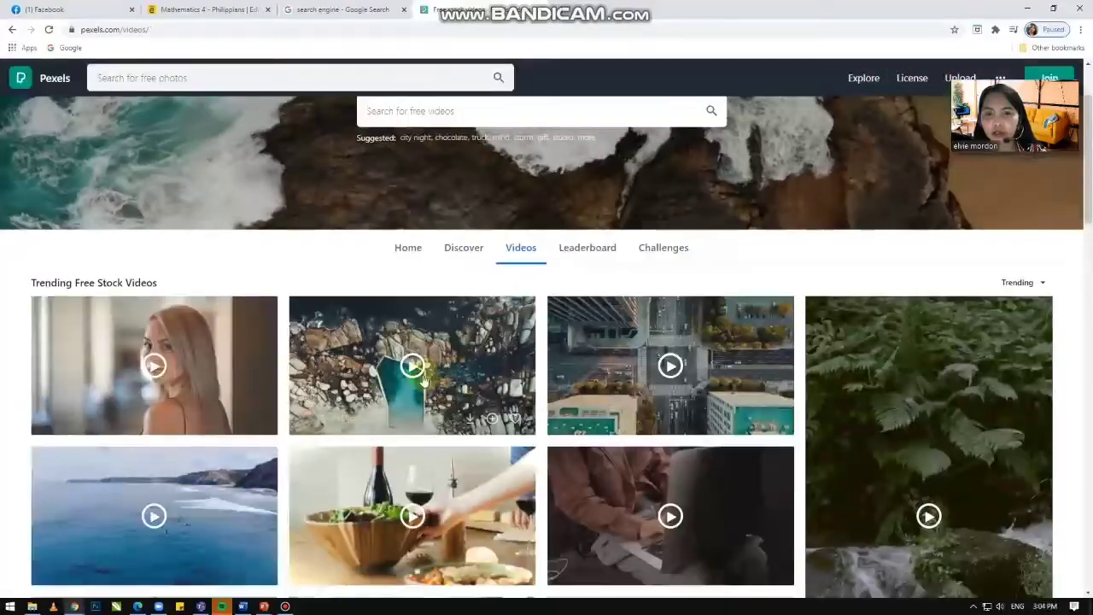
scroll(415, 366, "down", 1)
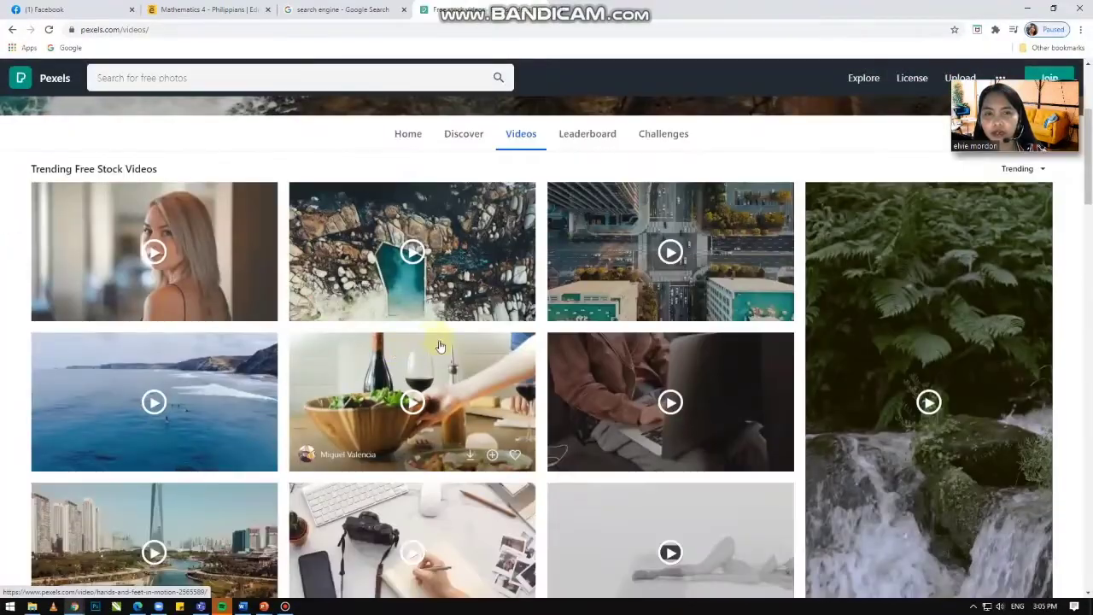
scroll(594, 358, "up", 1)
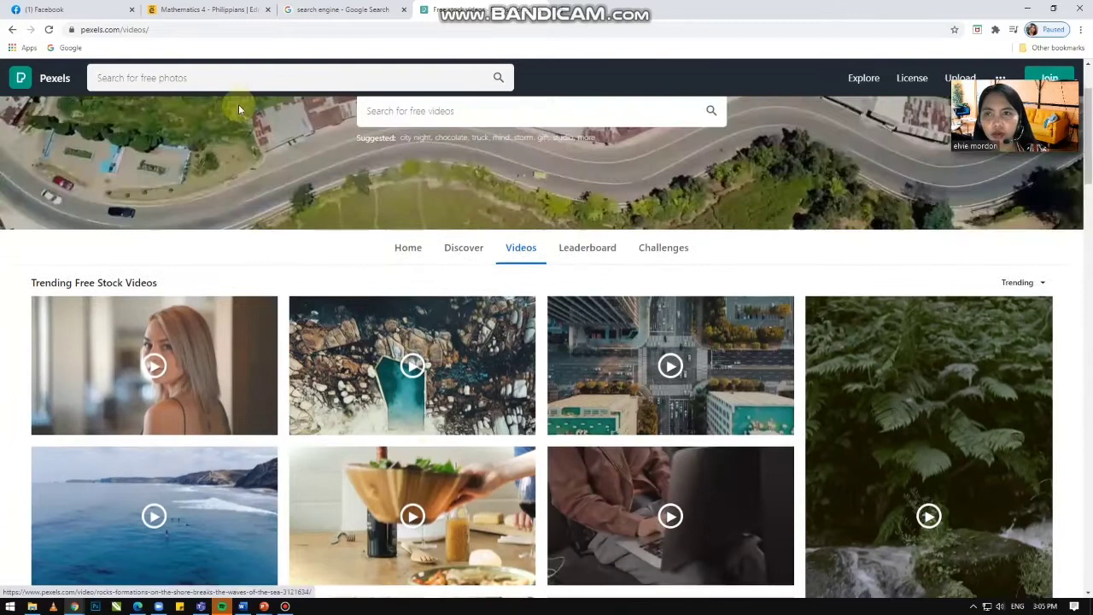
left_click(178, 74)
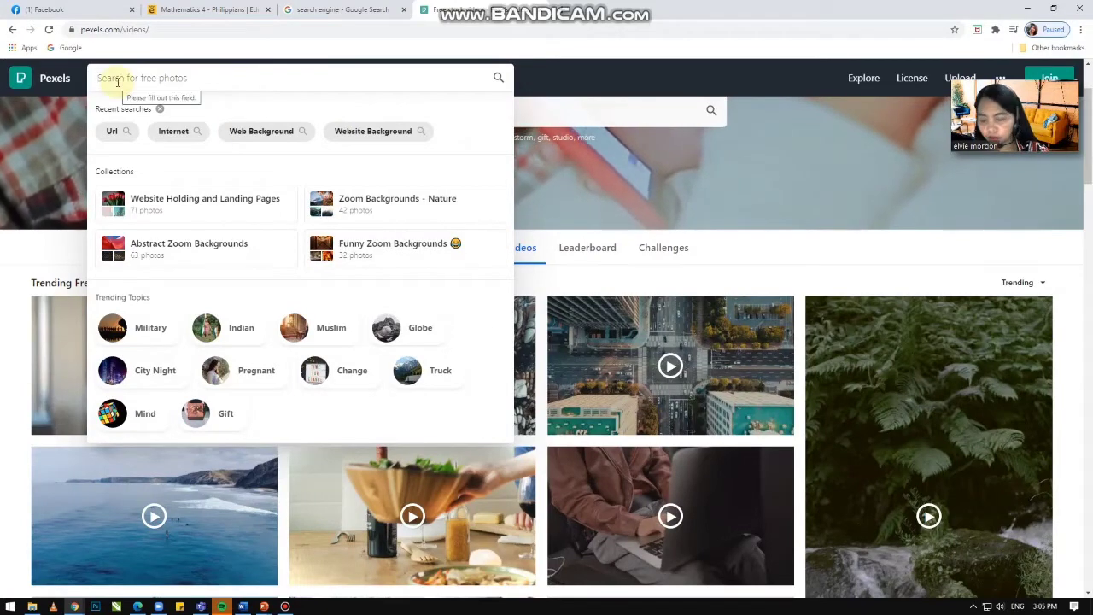
type("bu")
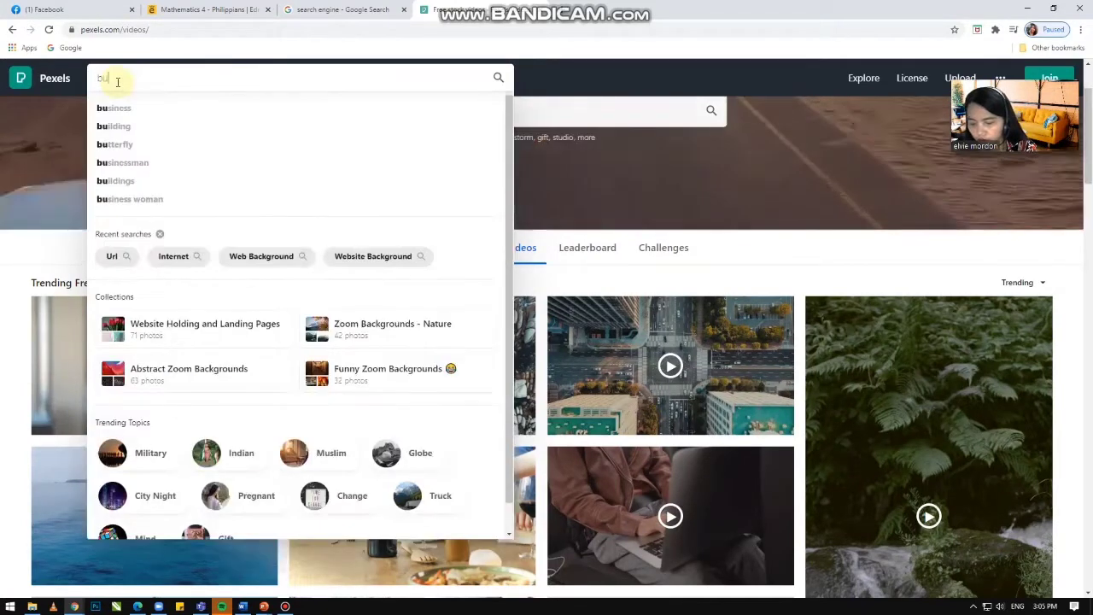
key("BackSpace")
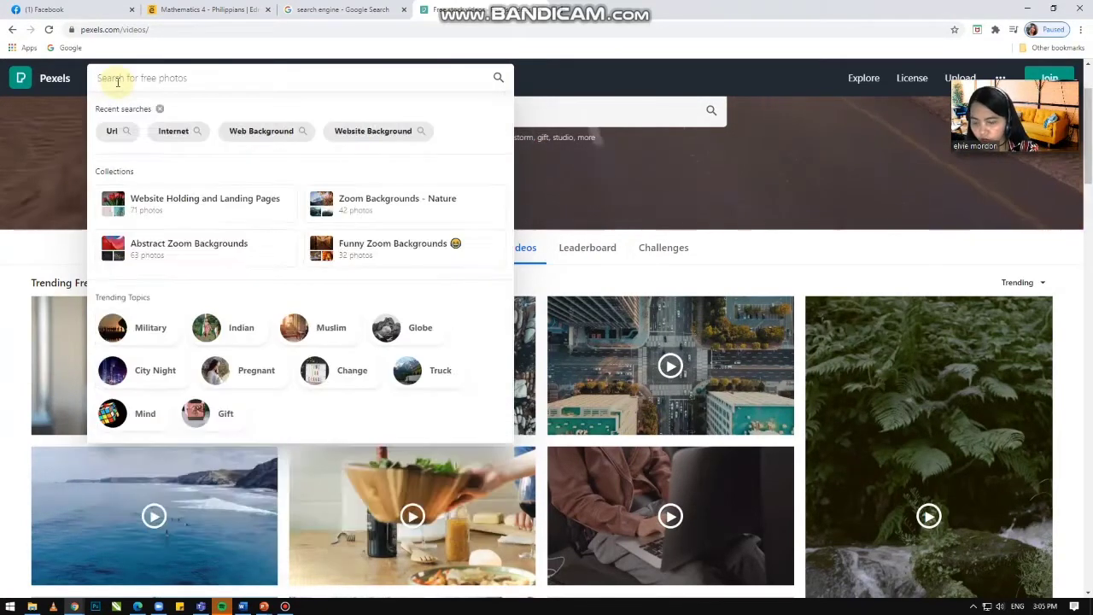
type("glowers")
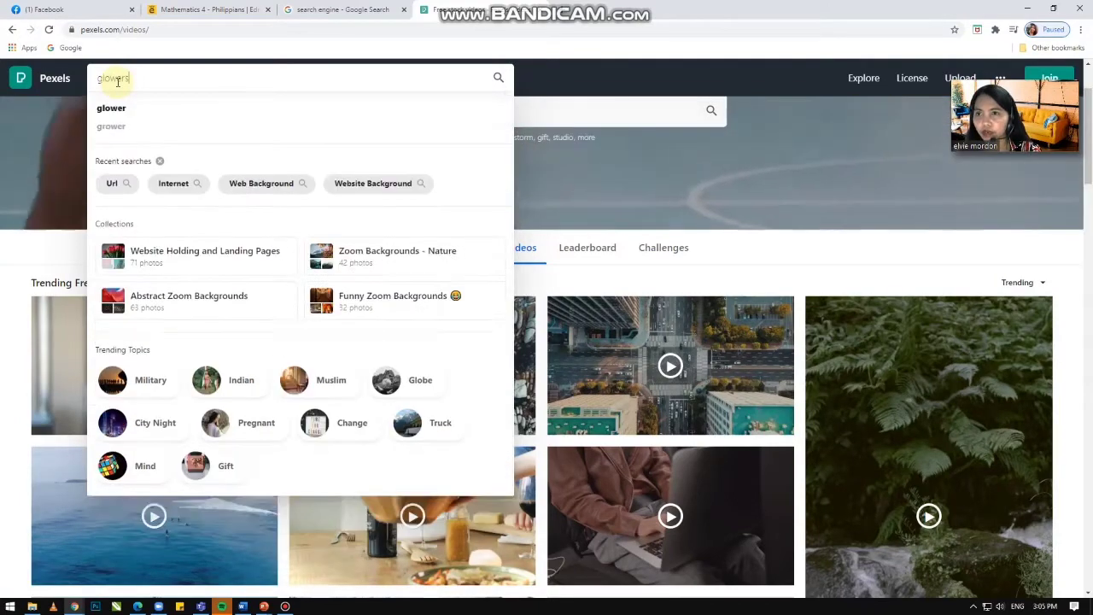
key("BackSpace")
key("BackSpace")
key("BackSpace")
key("BackSpace")
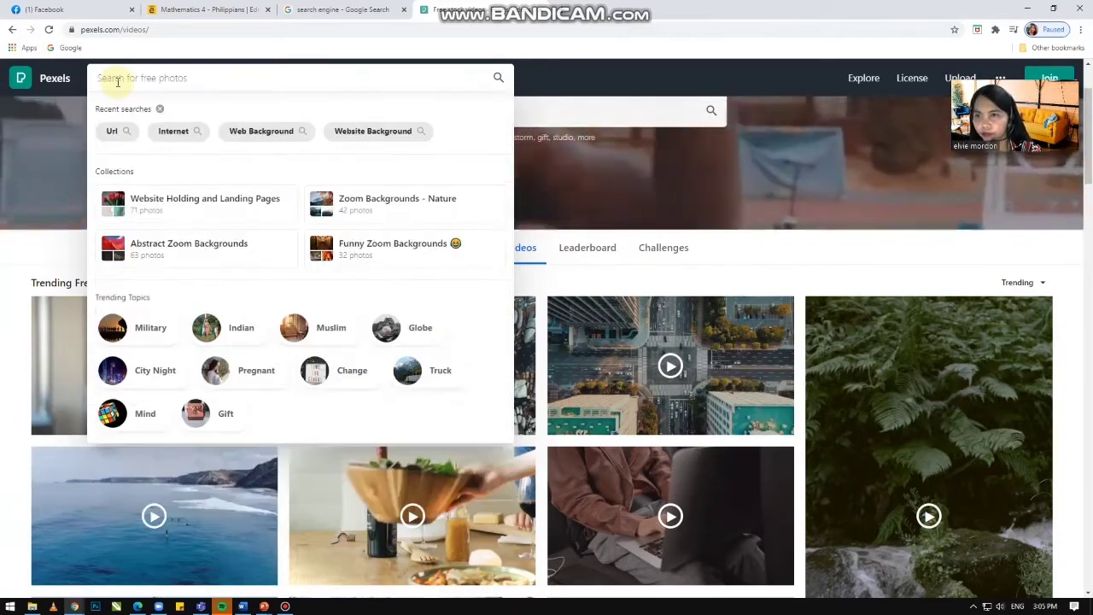
type("flowers")
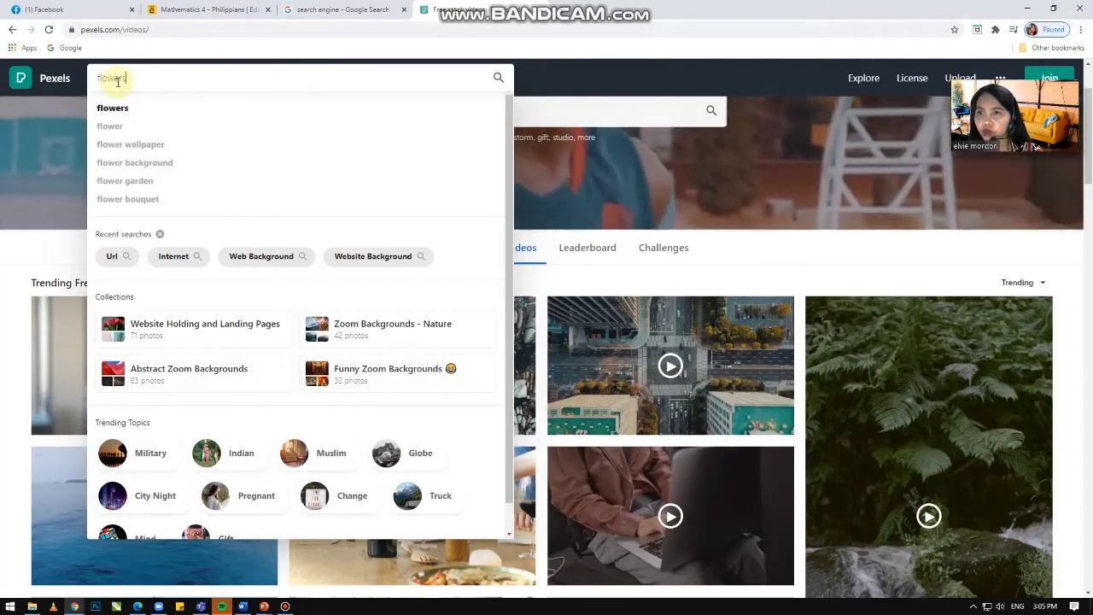
left_click(129, 114)
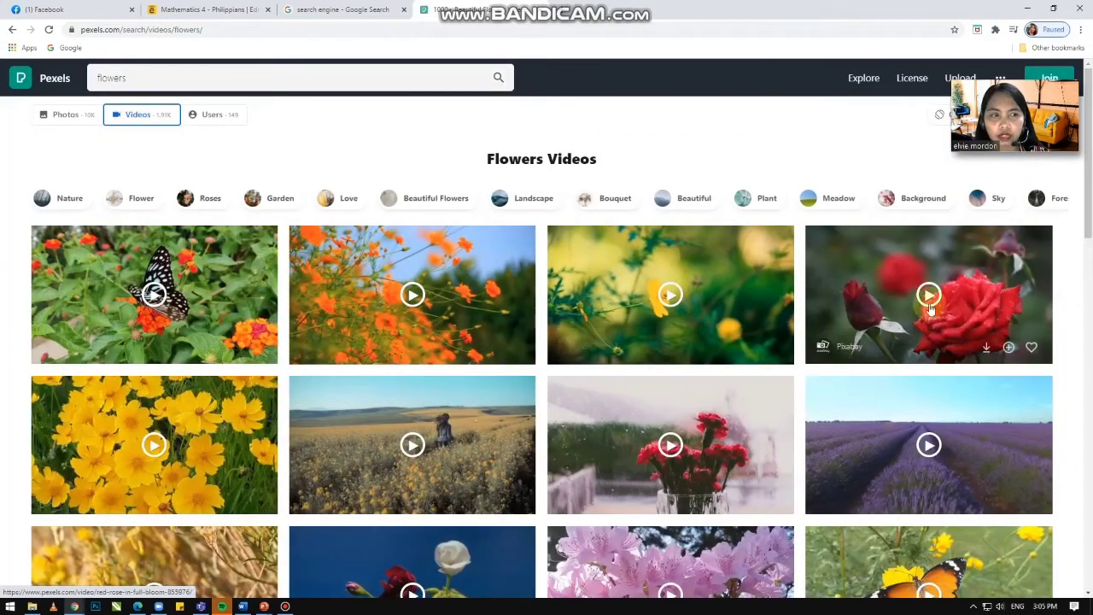
- Browse the Flowers Videos results, including butterfly, rose and lavender-field clips
scroll(927, 342, "down", 2)
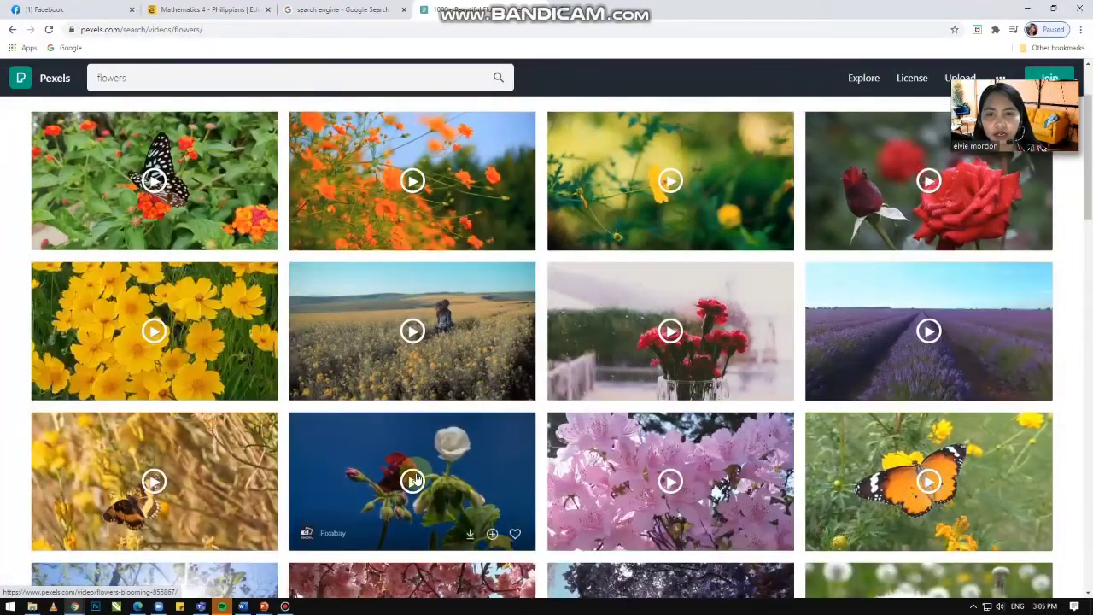
scroll(419, 337, "down", 1)
scroll(420, 338, "down", 1)
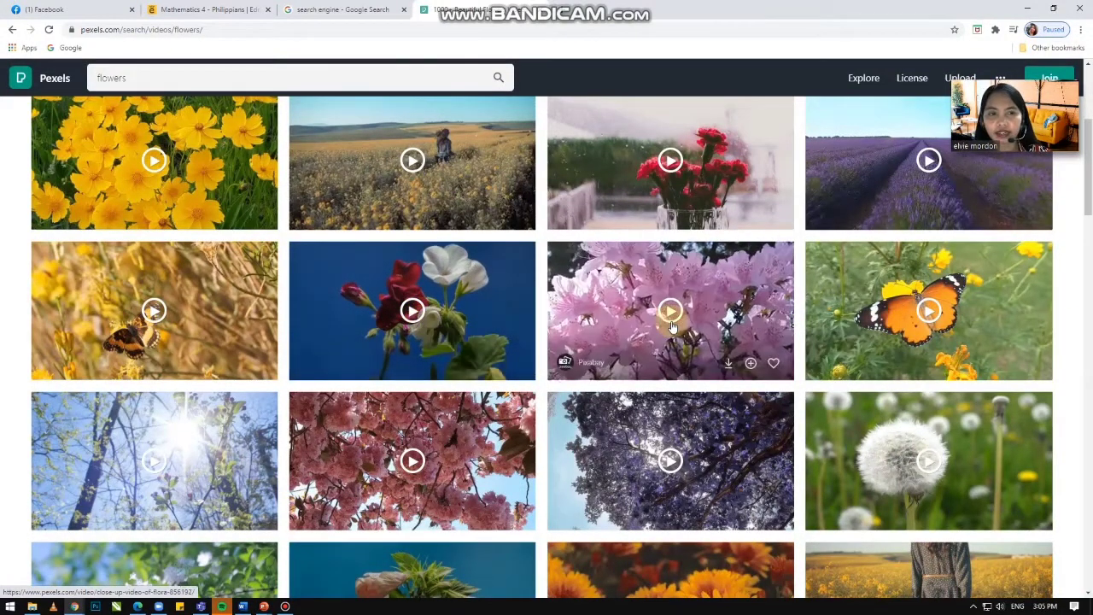
scroll(674, 462, "down", 2)
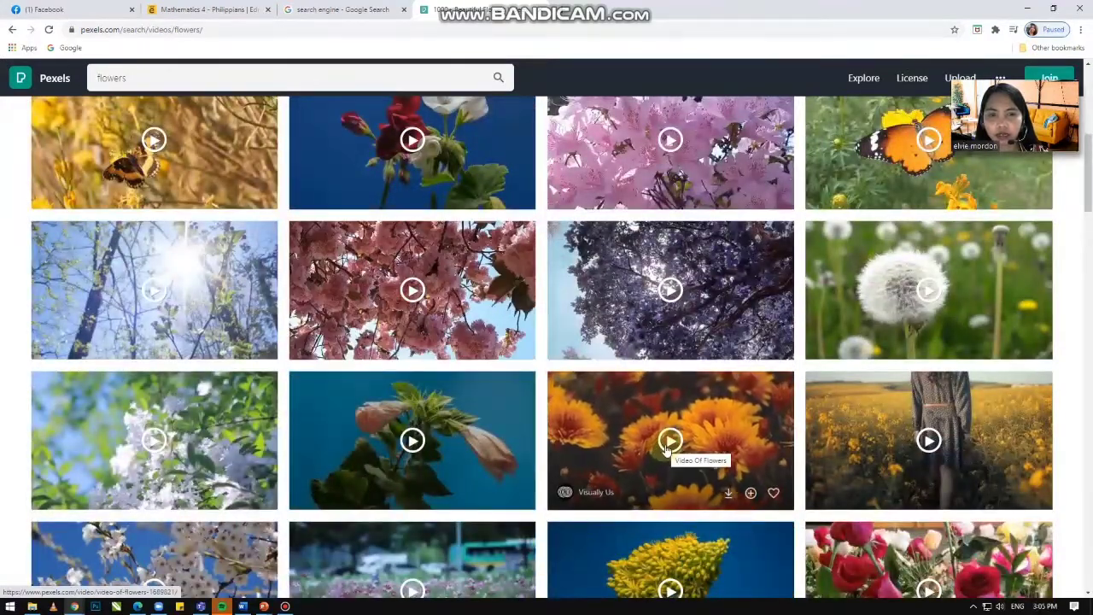
scroll(671, 439, "down", 2)
scroll(629, 361, "up", 4)
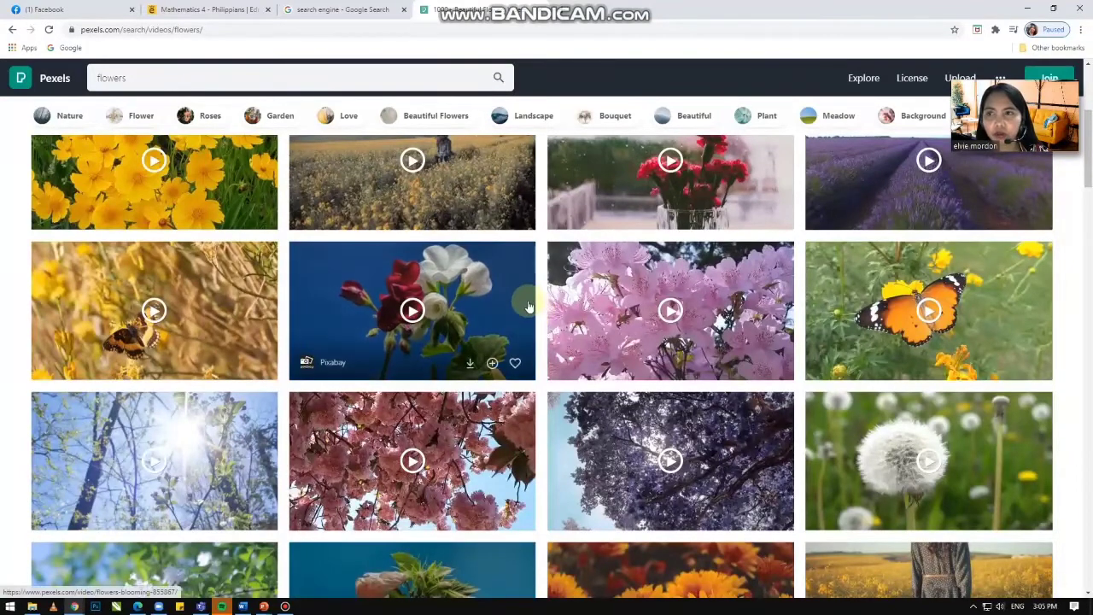
scroll(568, 312, "up", 2)
scroll(439, 272, "up", 1)
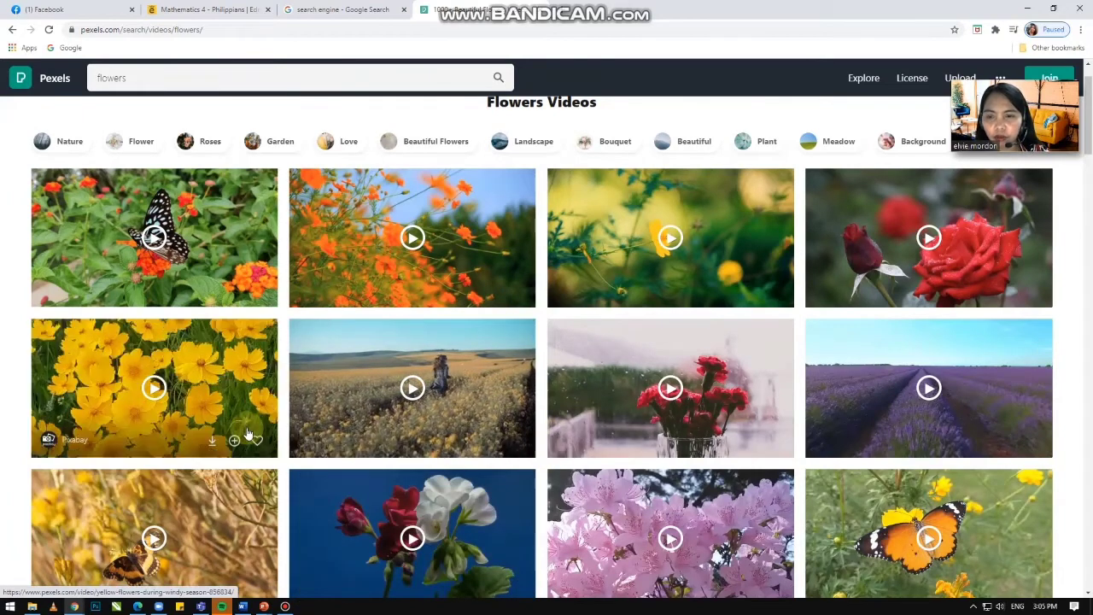
- Return to God's Creation and select slide 3, DAY 1 -LIGHT
mouse_move(264, 606)
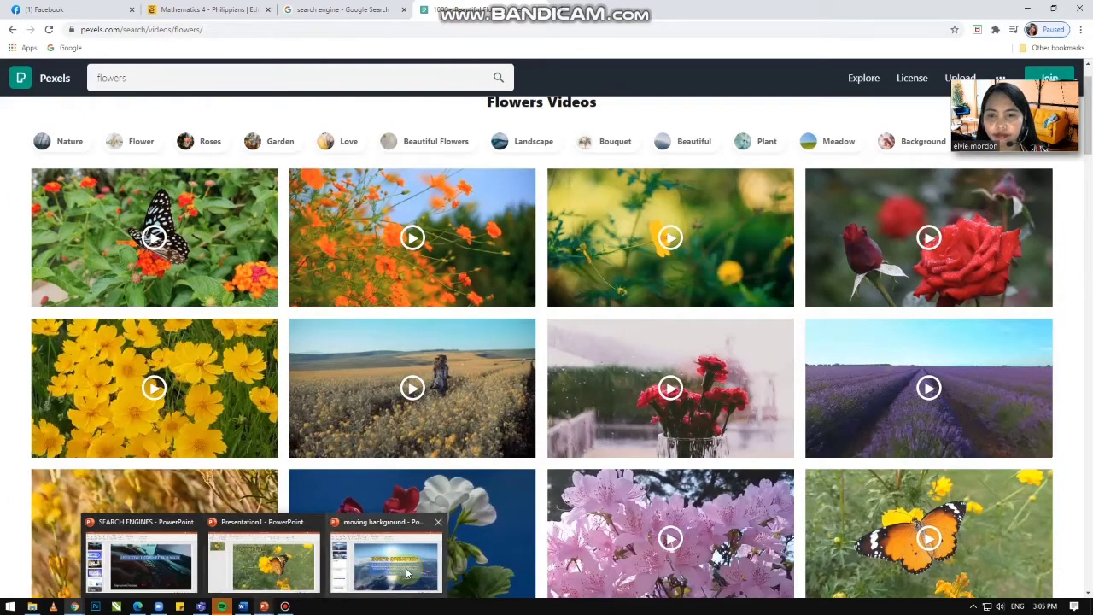
left_click(384, 555)
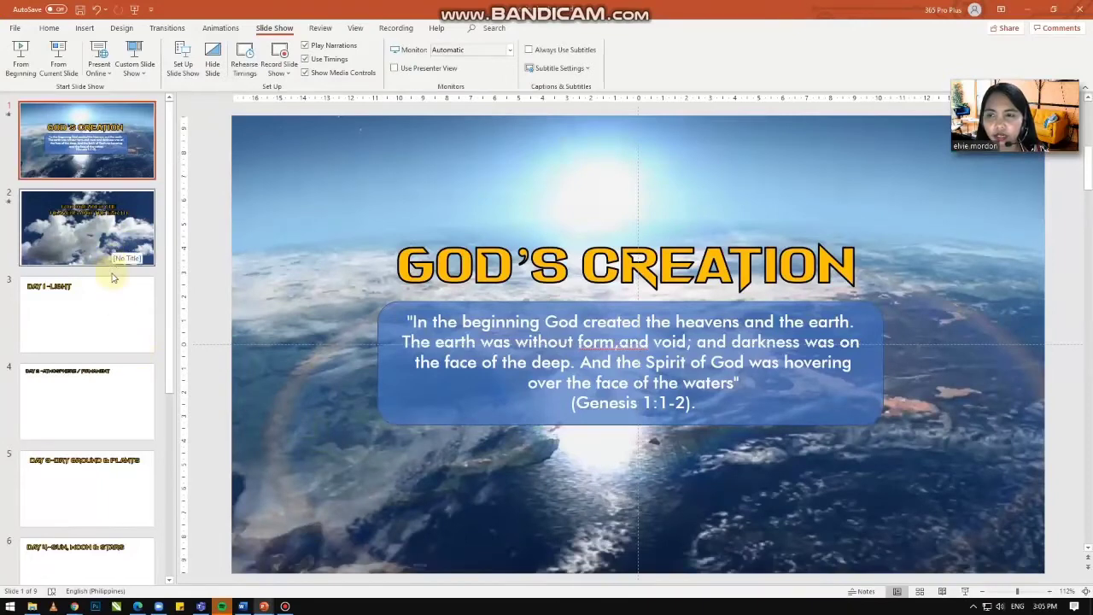
left_click(109, 327)
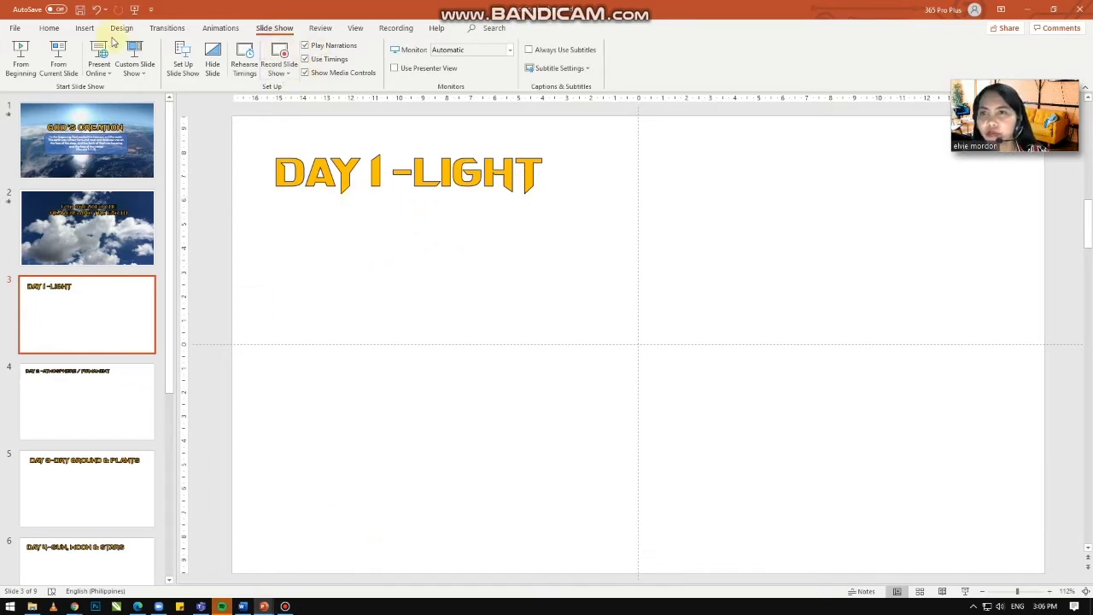
- Choose Insert > Video > Video on My PC and pick 'video (1)' from sample videos
left_click(86, 28)
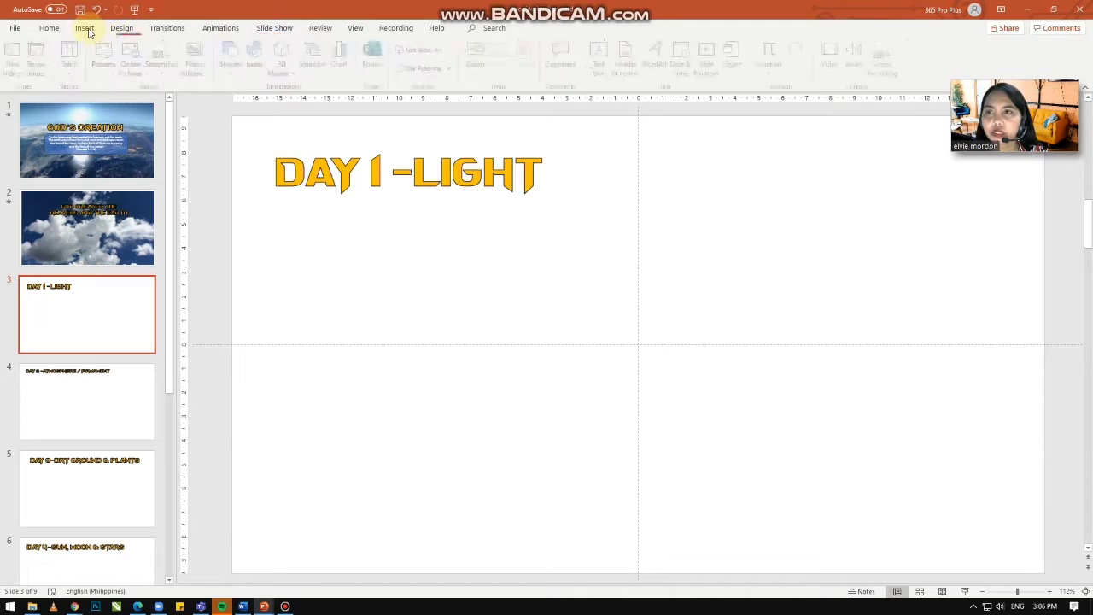
left_click(836, 74)
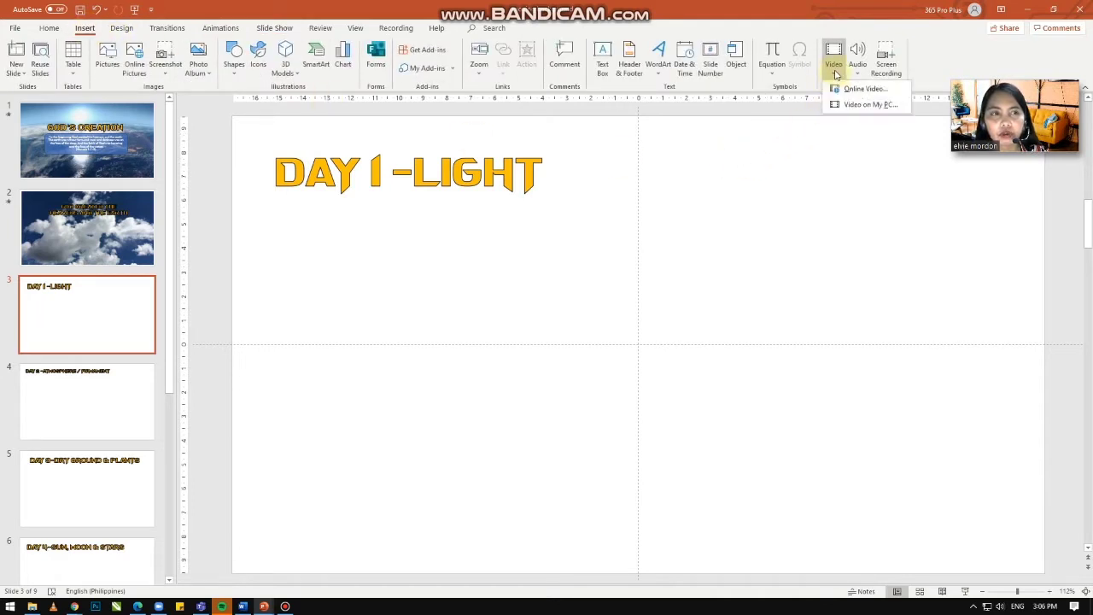
left_click(868, 106)
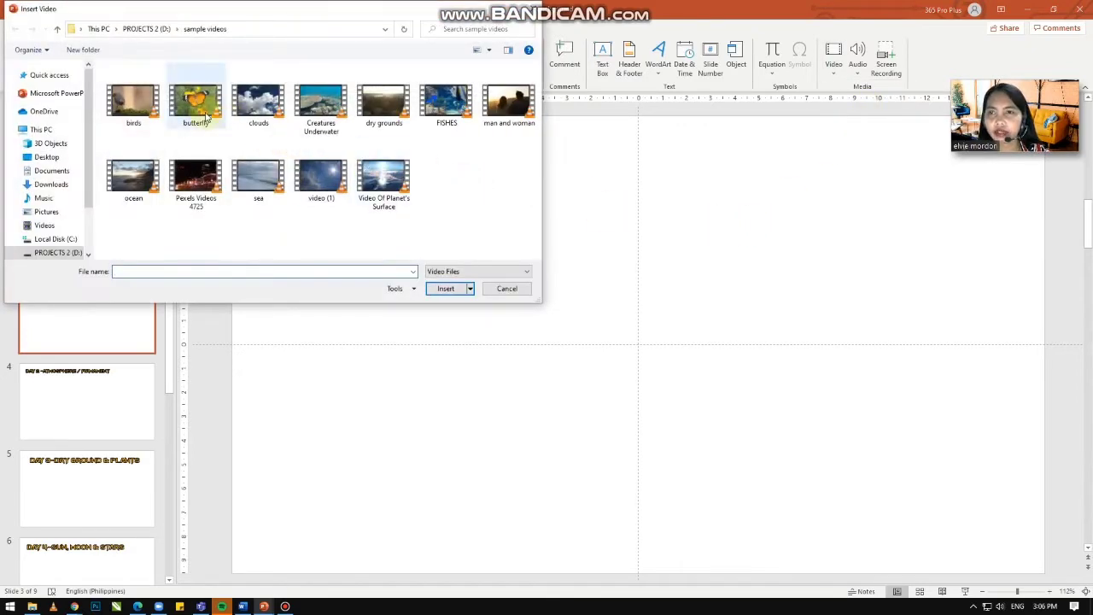
left_click_drag(224, 13, 397, 76)
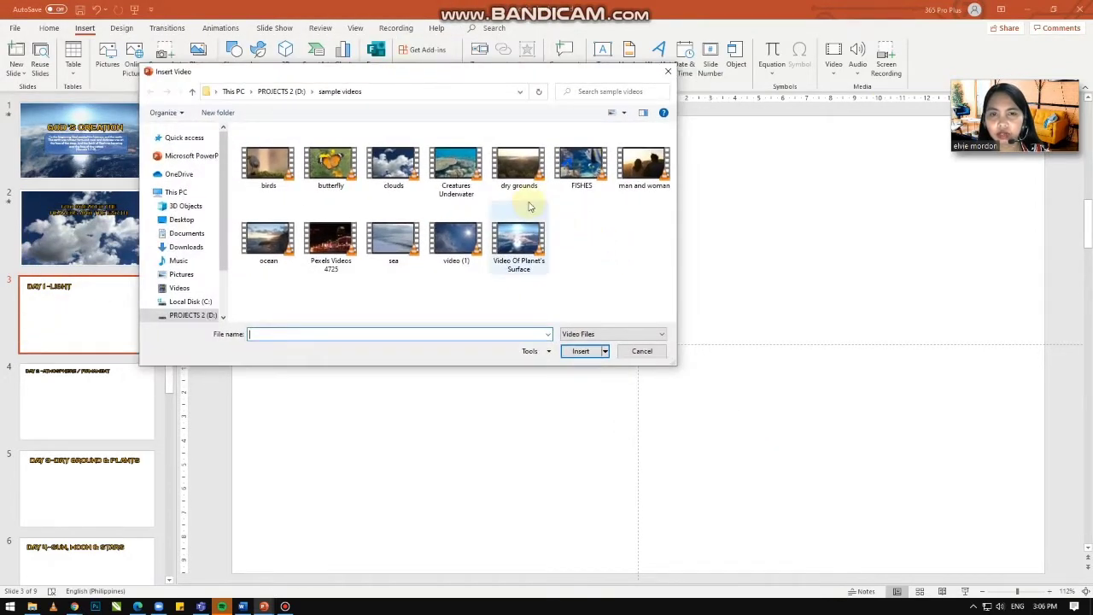
left_click(527, 246)
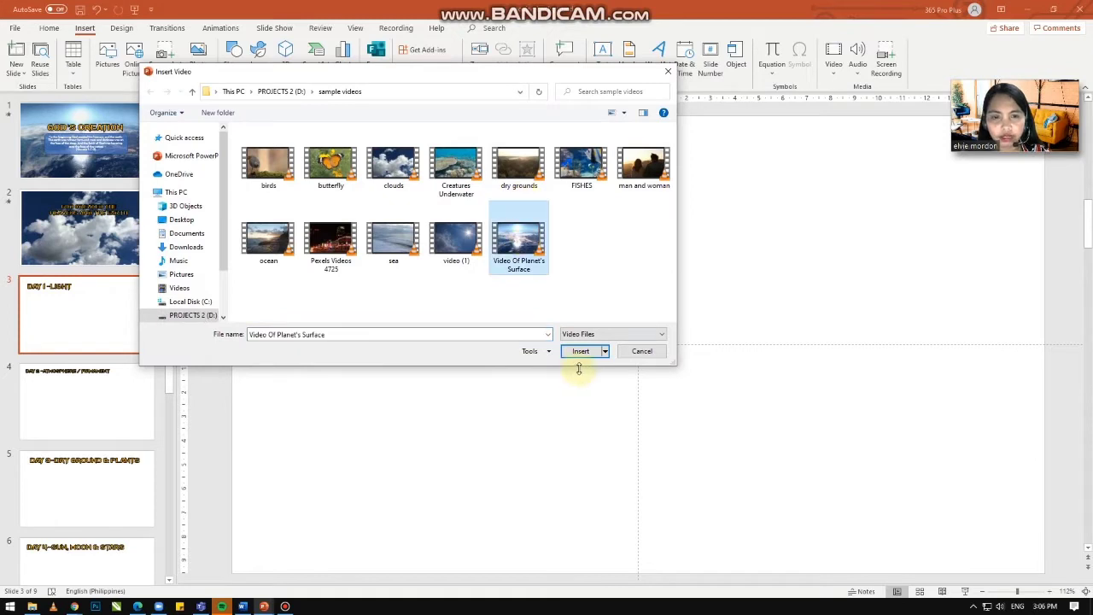
left_click(465, 258)
- Insert the 'video (1)' cloud clip and send it behind the DAY 1 -LIGHT title
left_click(579, 351)
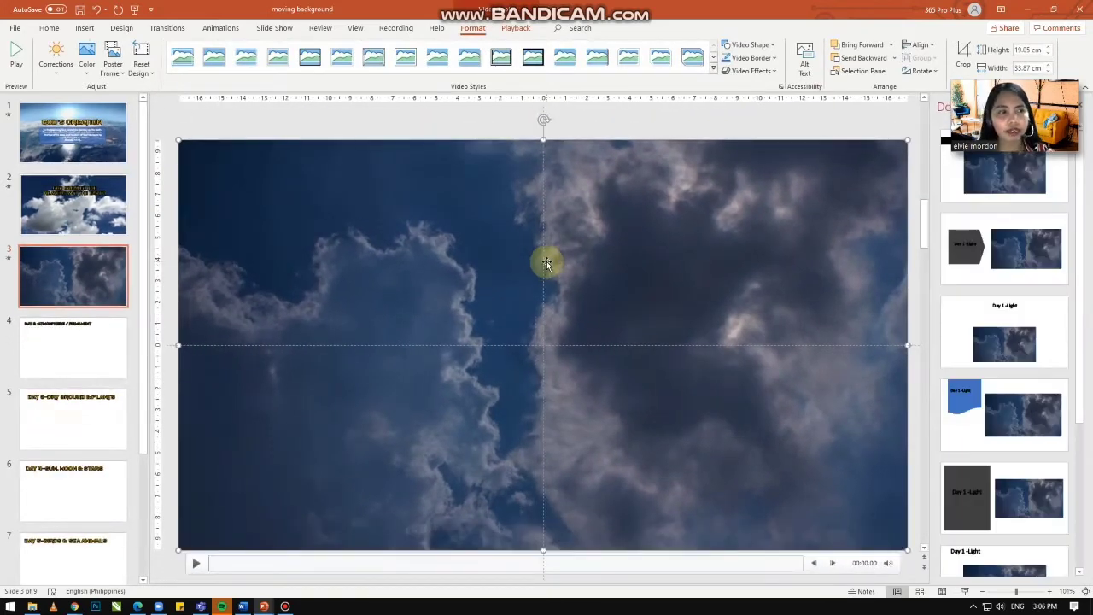
right_click(581, 211)
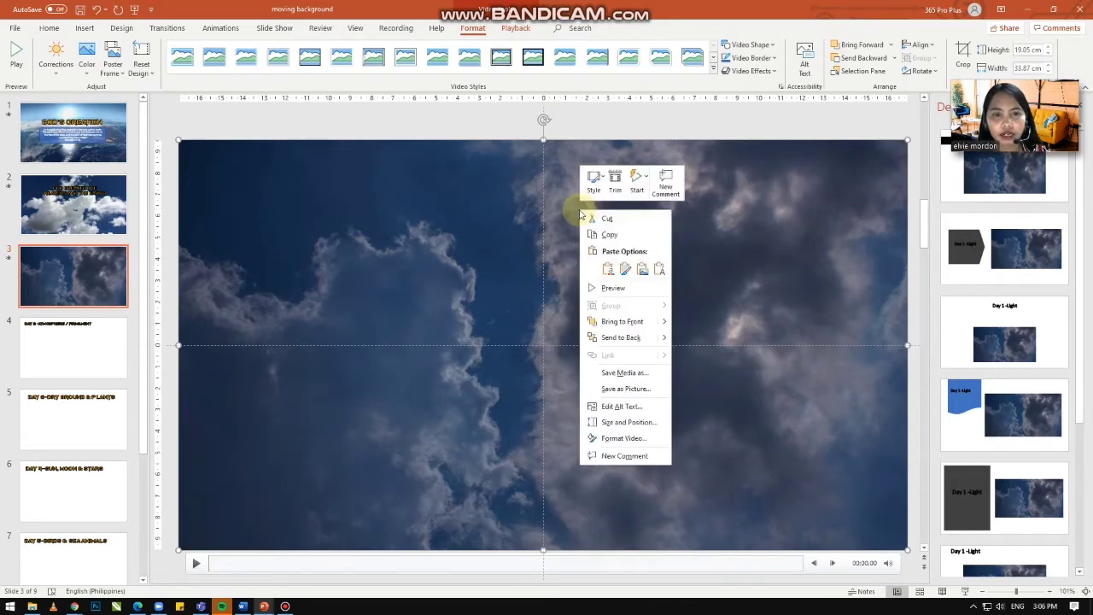
left_click(621, 339)
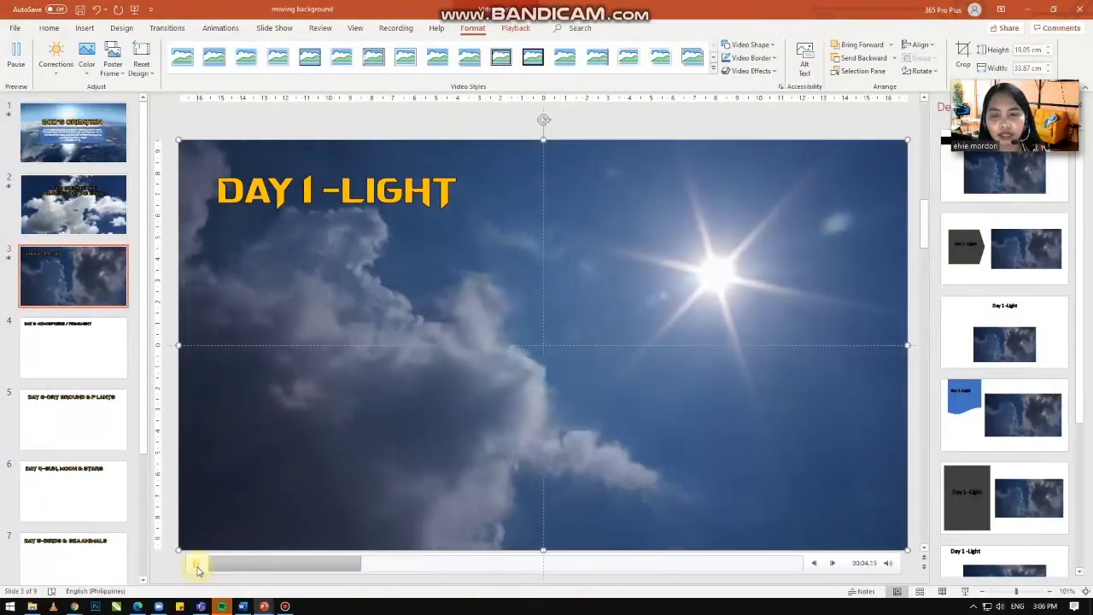
- Pause the video preview and open Trim Video from the Playback tab
left_click(196, 568)
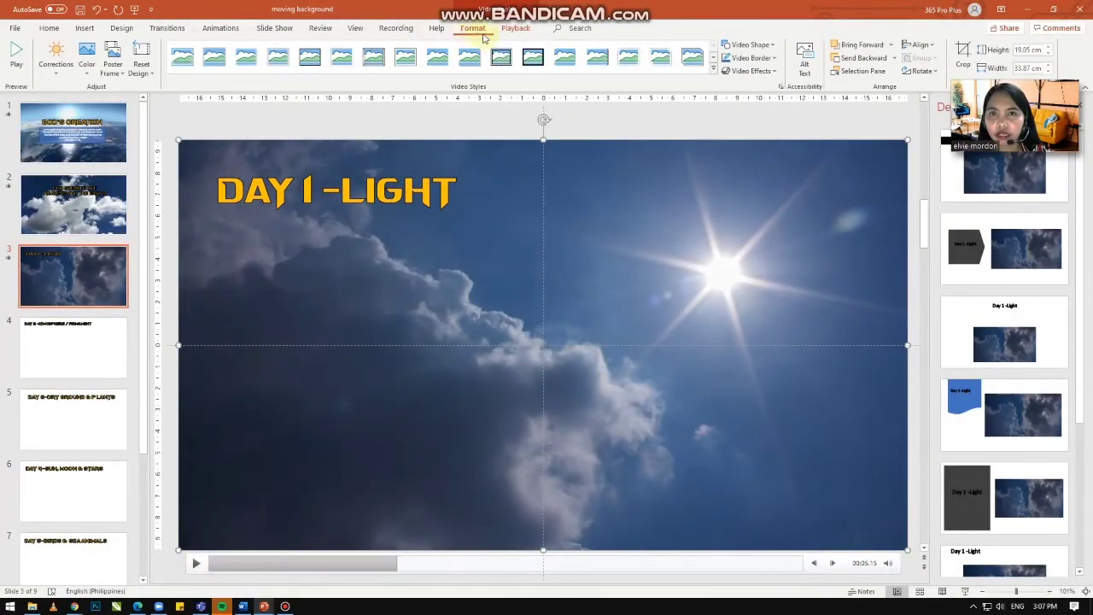
left_click(516, 30)
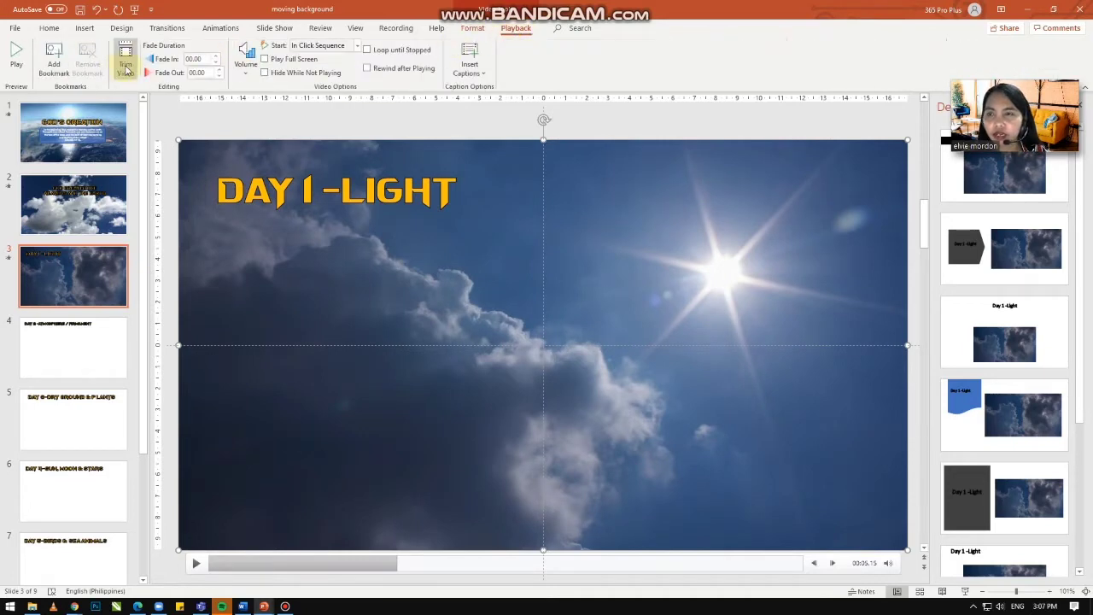
left_click(125, 68)
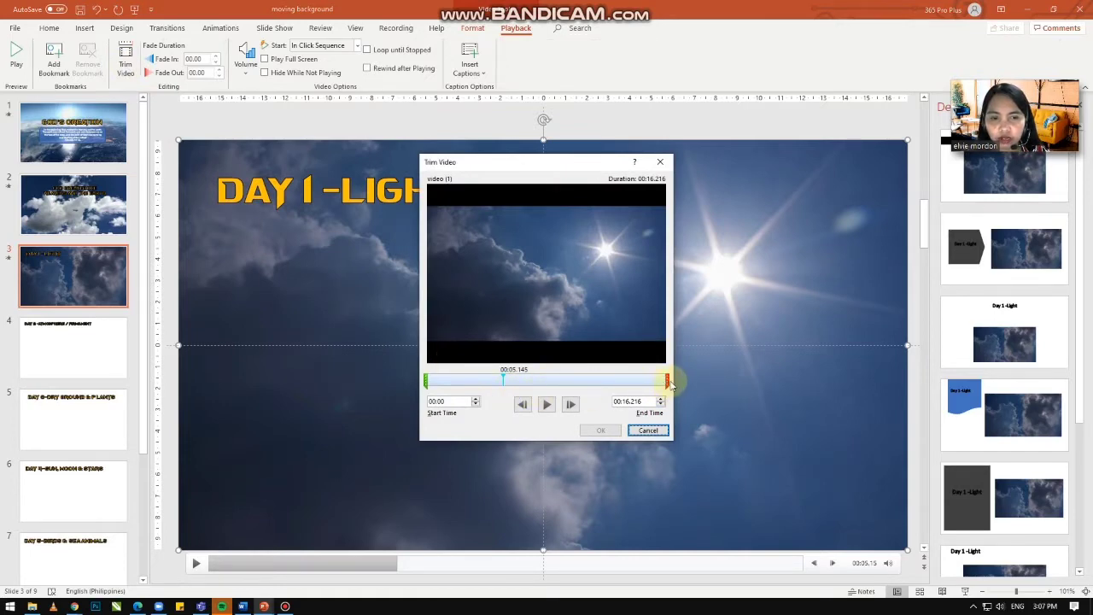
- Trim the cloud video to 00:07.955–00:13.375 (5.420 s) and confirm
left_click_drag(667, 382, 629, 382)
left_click(428, 384)
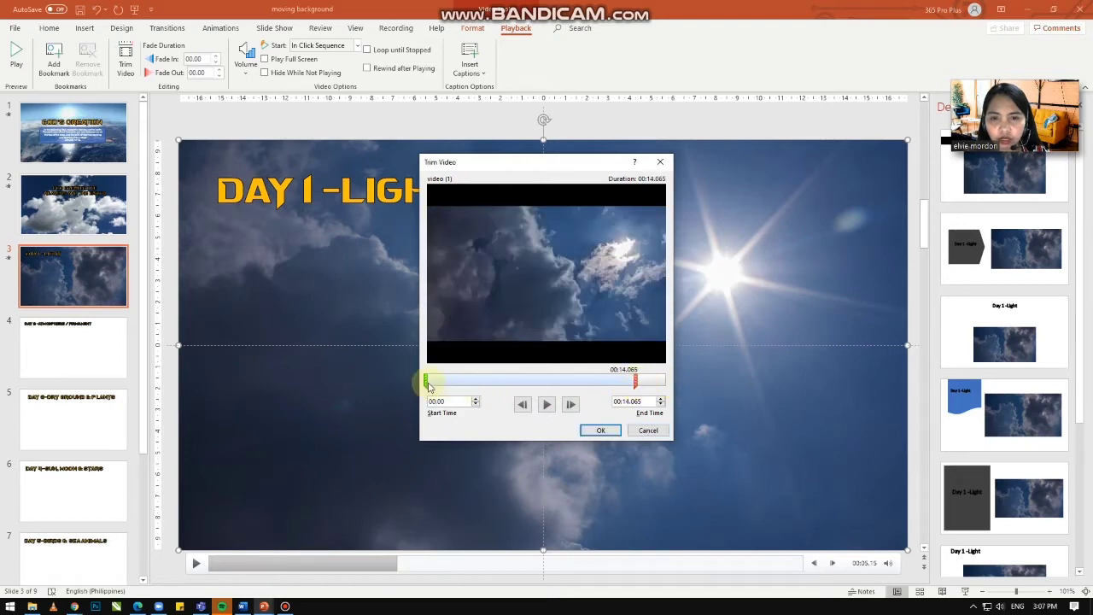
left_click_drag(426, 382, 478, 382)
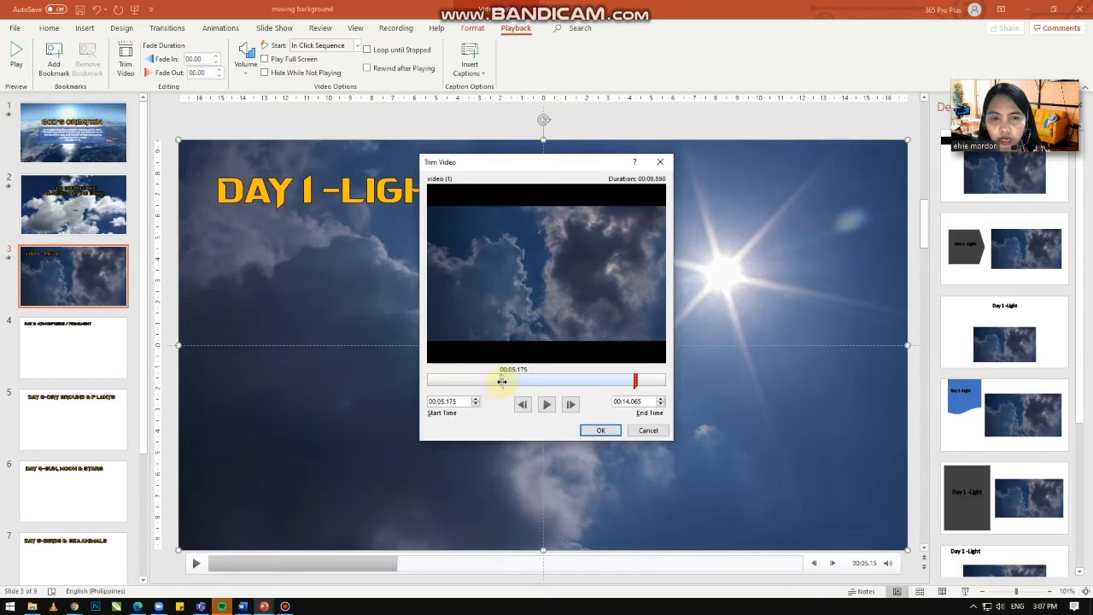
left_click(633, 379)
left_click_drag(646, 379, 647, 386)
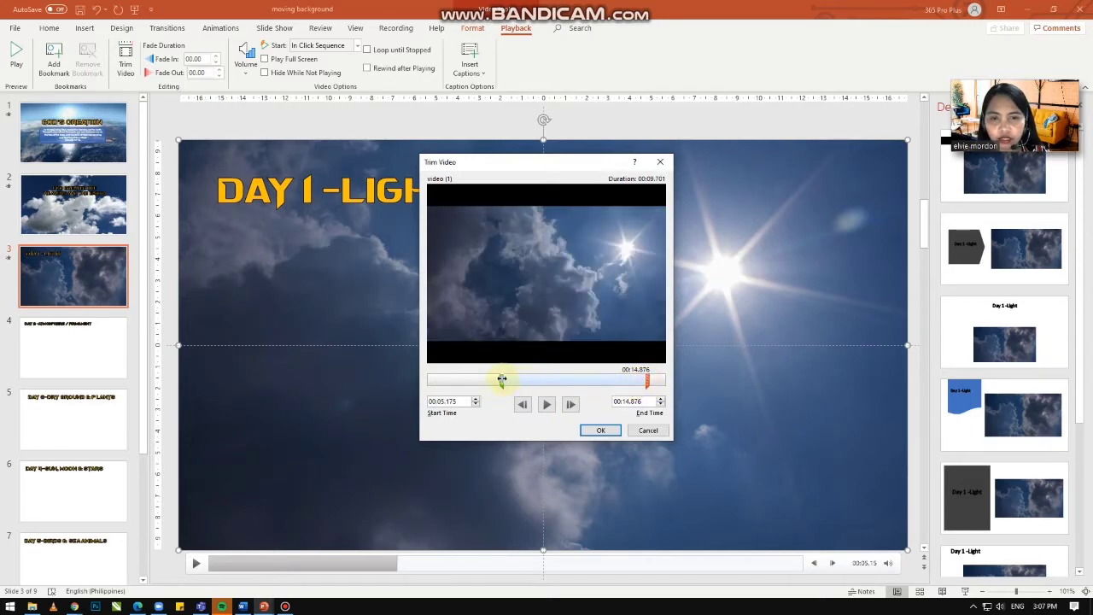
left_click_drag(543, 377, 542, 380)
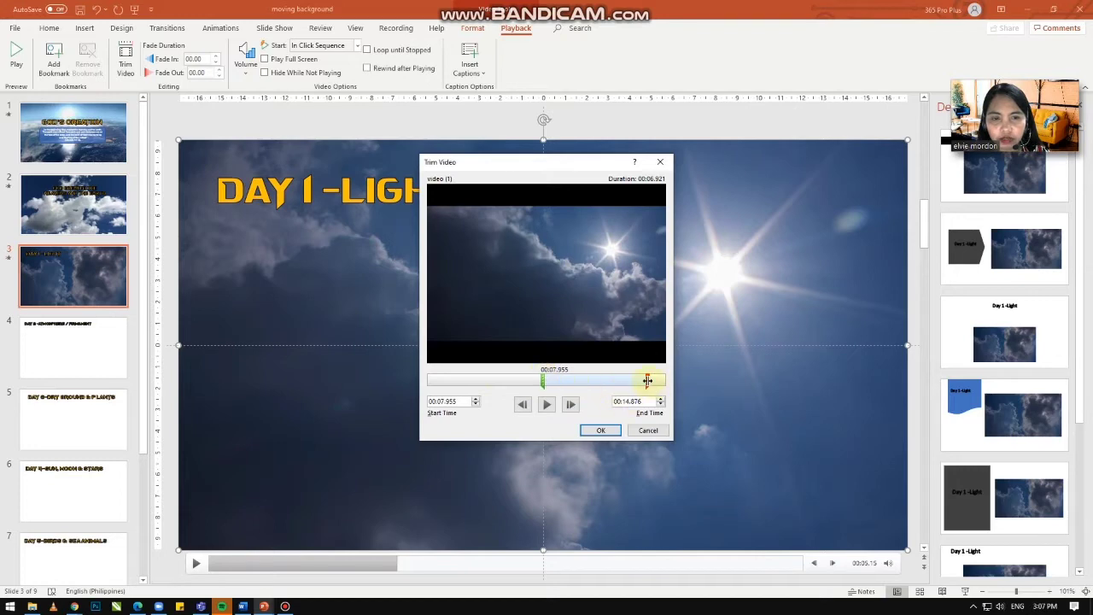
left_click_drag(632, 380, 625, 380)
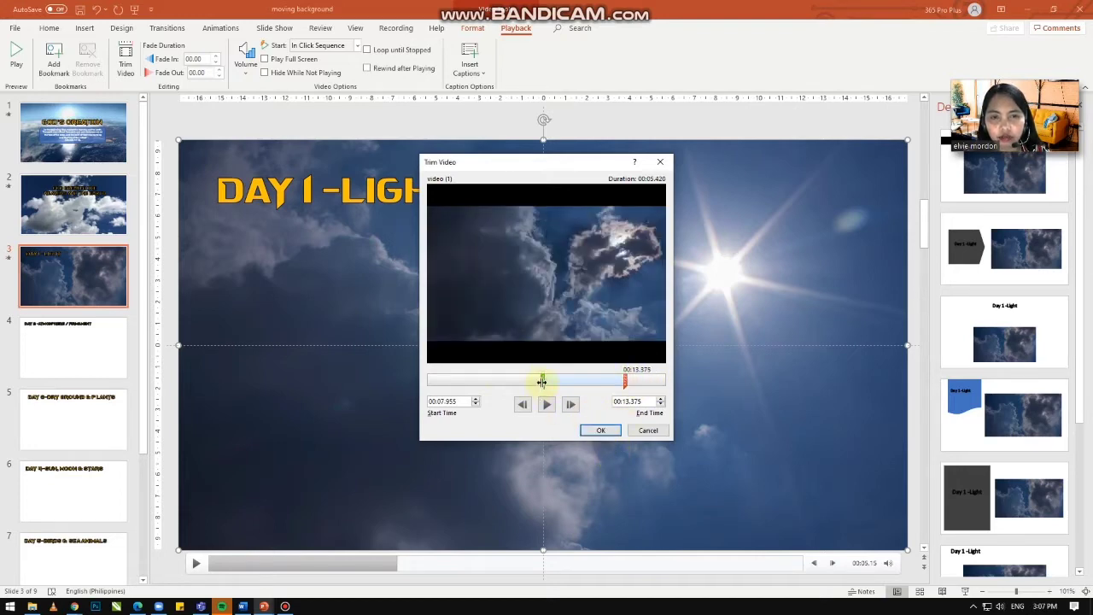
left_click(601, 430)
left_click(248, 562)
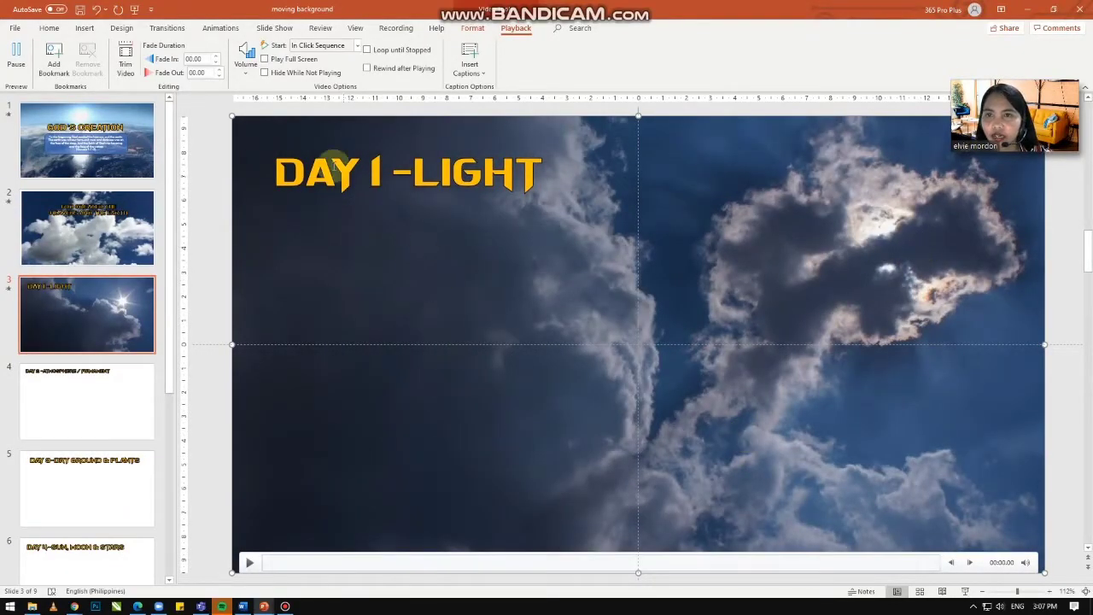
- Re-trim the cloud video to 00:03.117–00:11.916 and pause the preview
left_click(124, 61)
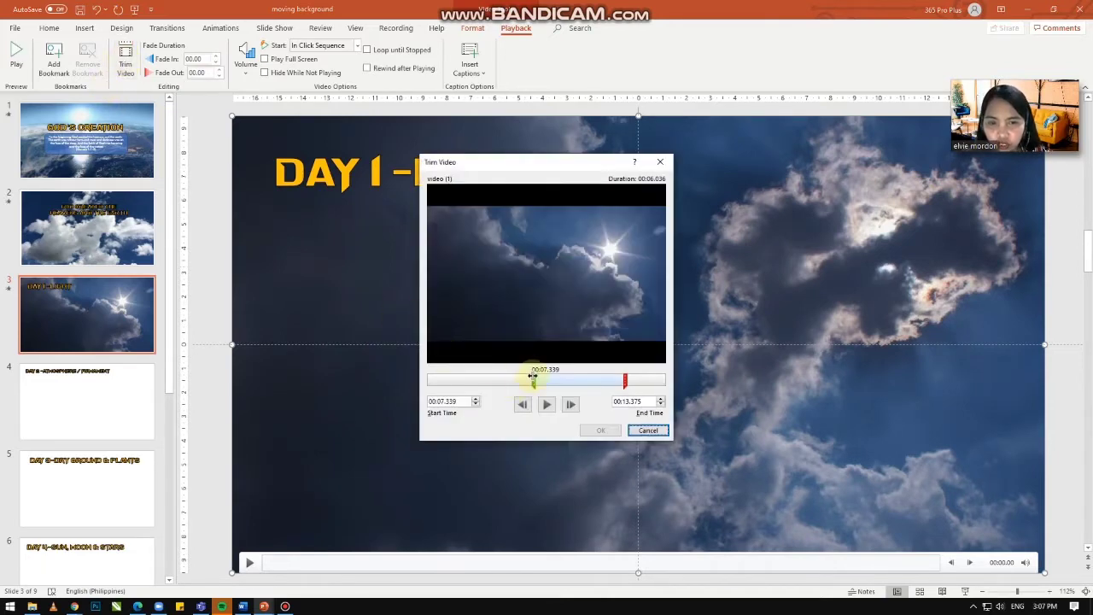
left_click_drag(532, 376, 488, 376)
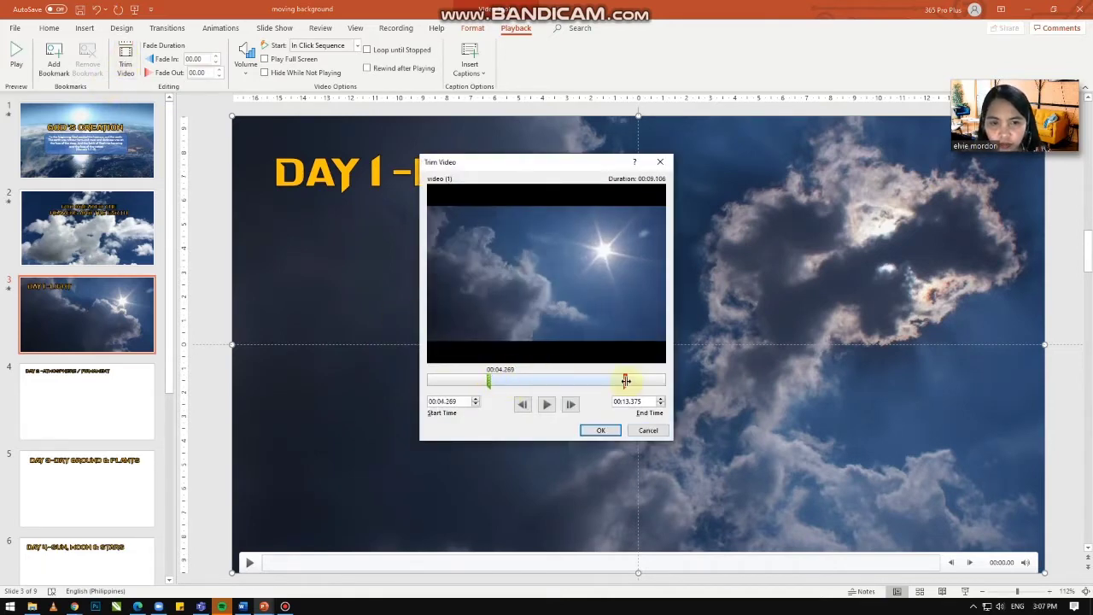
left_click_drag(624, 380, 604, 380)
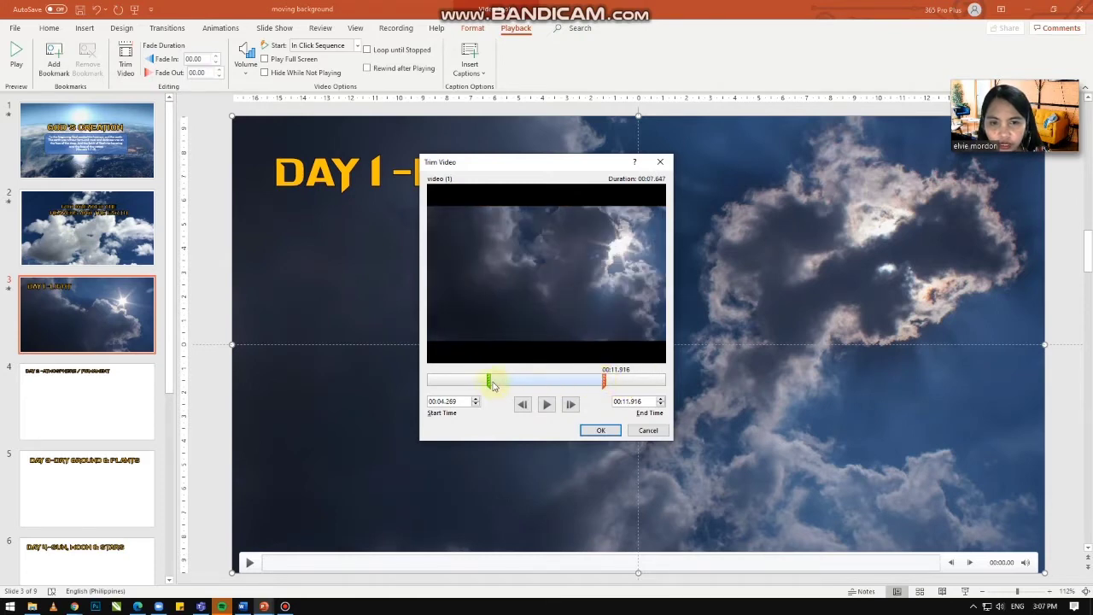
left_click_drag(475, 380, 471, 381)
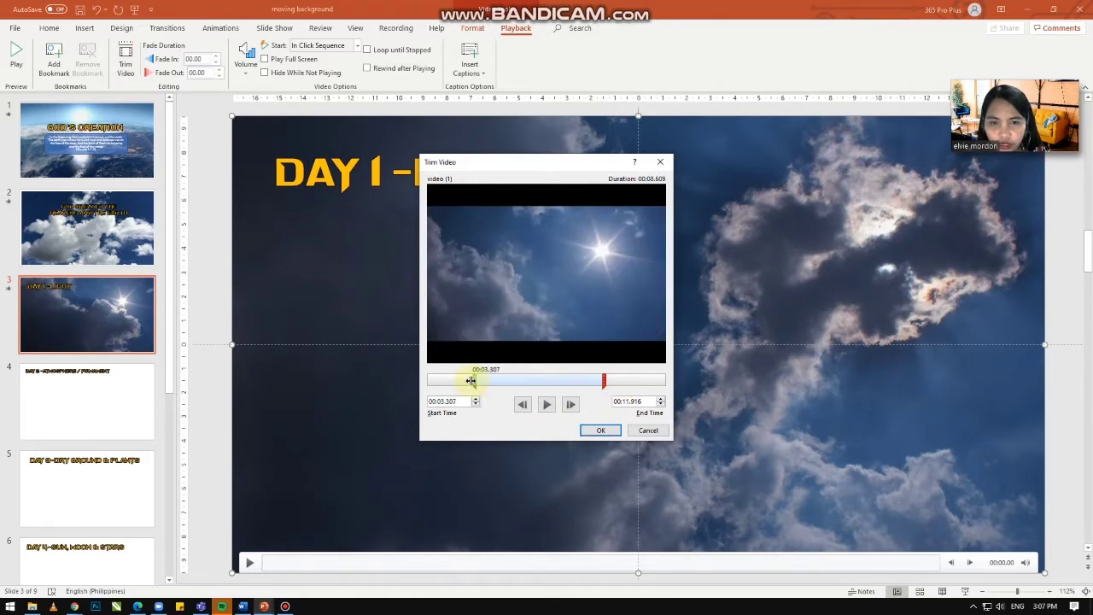
left_click(589, 426)
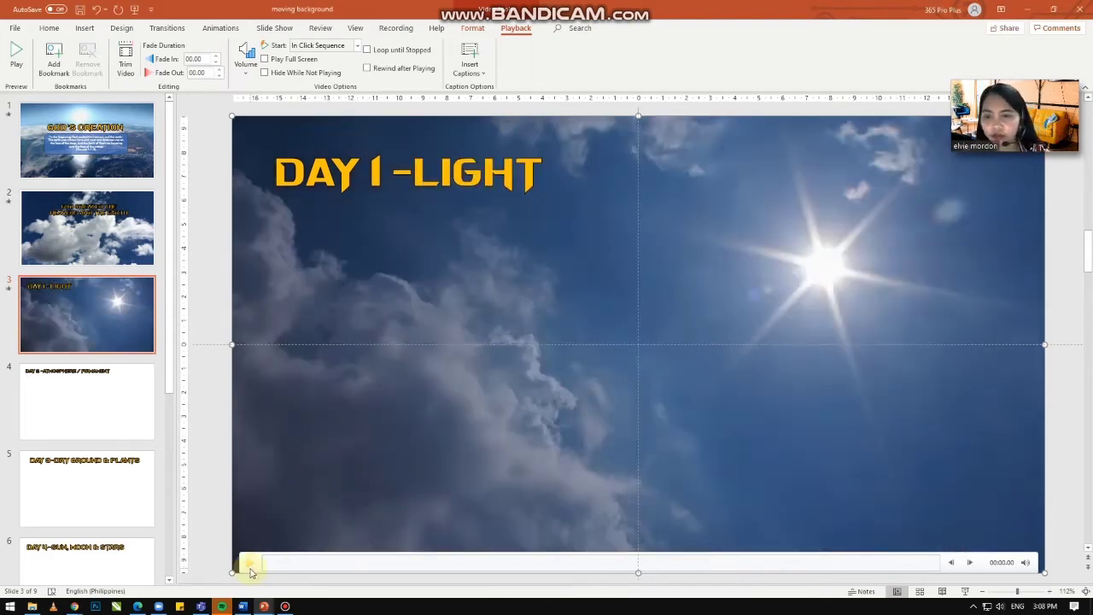
left_click(248, 564)
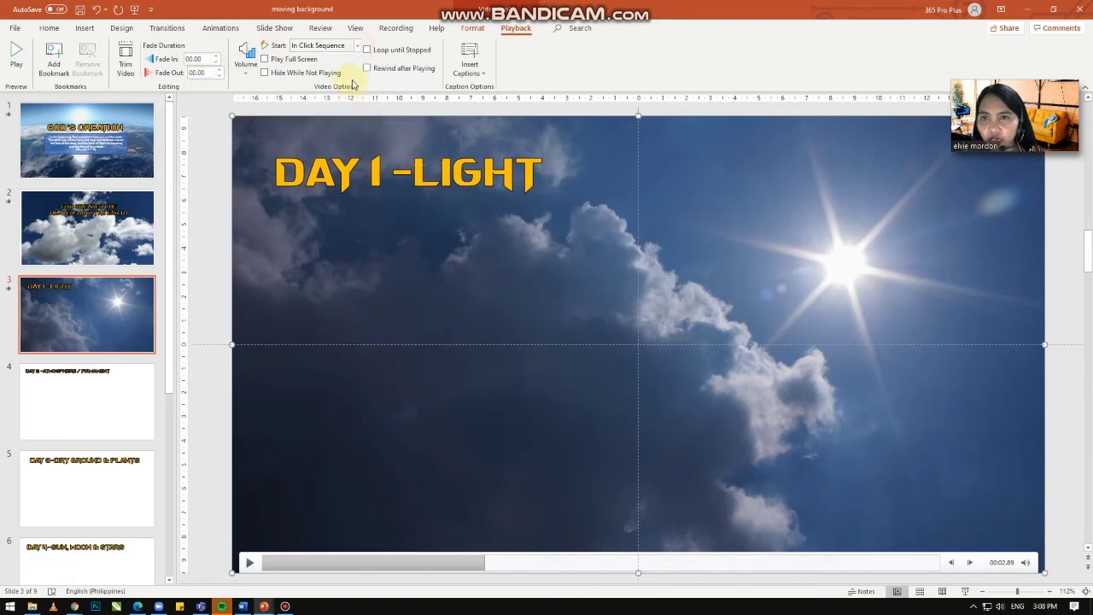
- Set the cloud background video's Start timing to Automatically, then recheck the setting
left_click(356, 48)
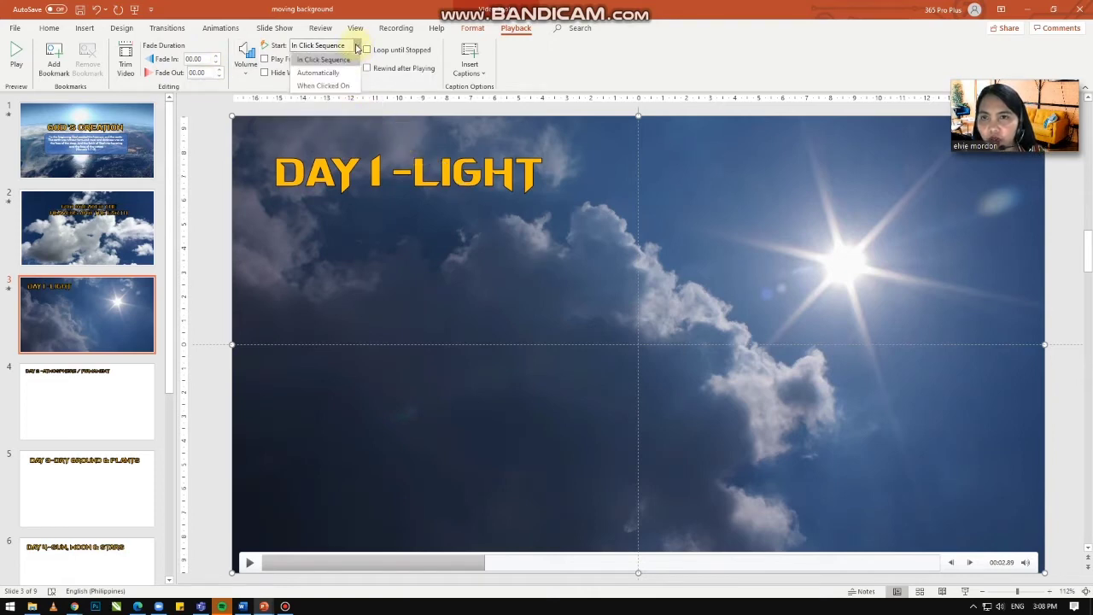
left_click(318, 73)
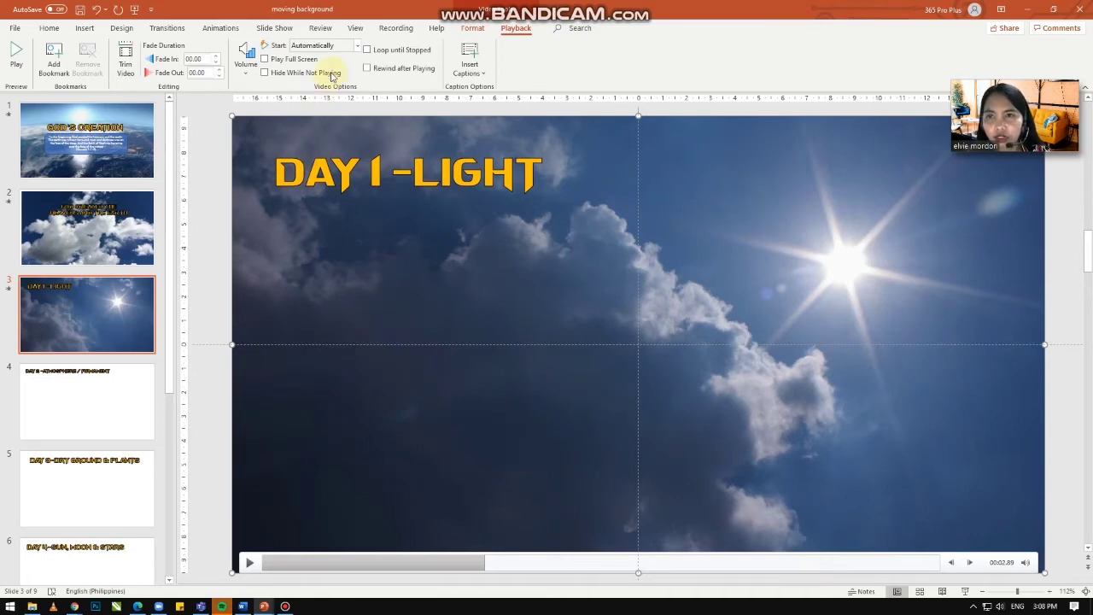
left_click(357, 47)
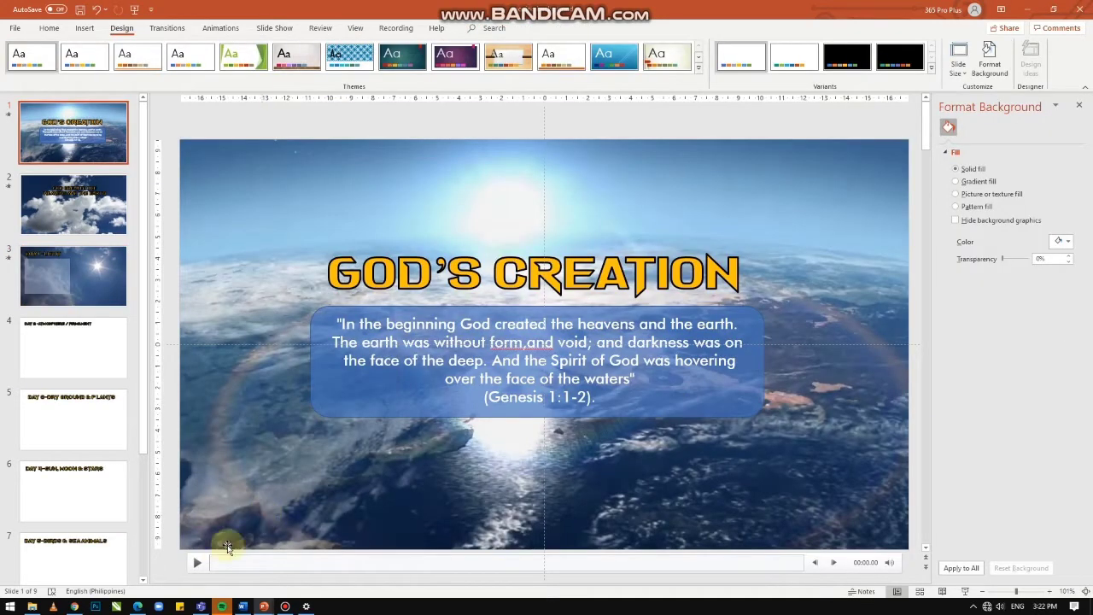
- Play and inspect slide 1's video, quote box and blue rectangle, then move to slide 2
left_click(194, 564)
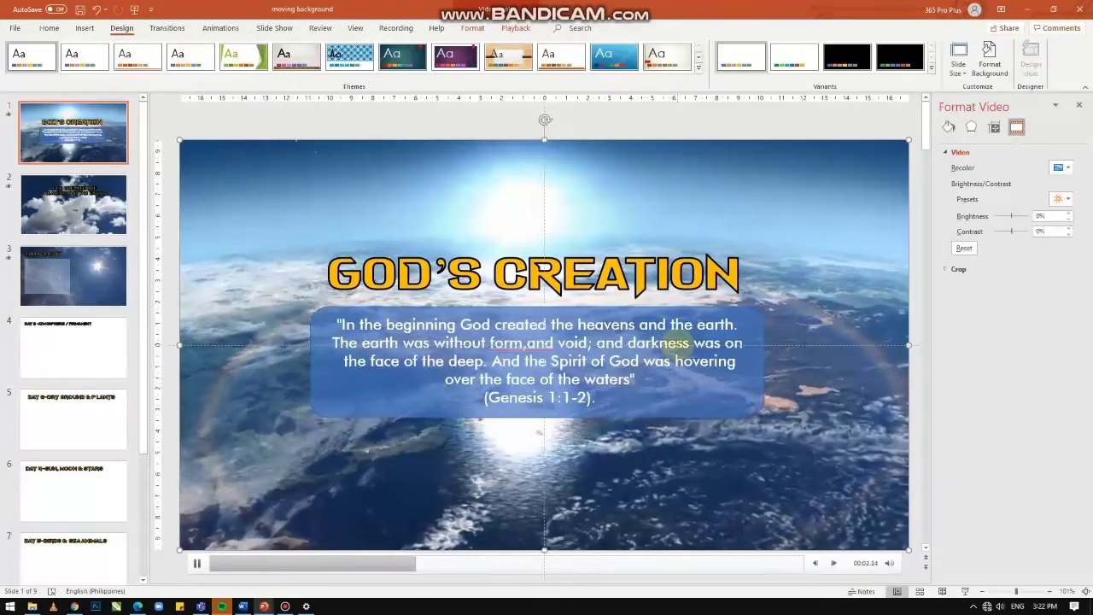
left_click(684, 344)
left_click(760, 322)
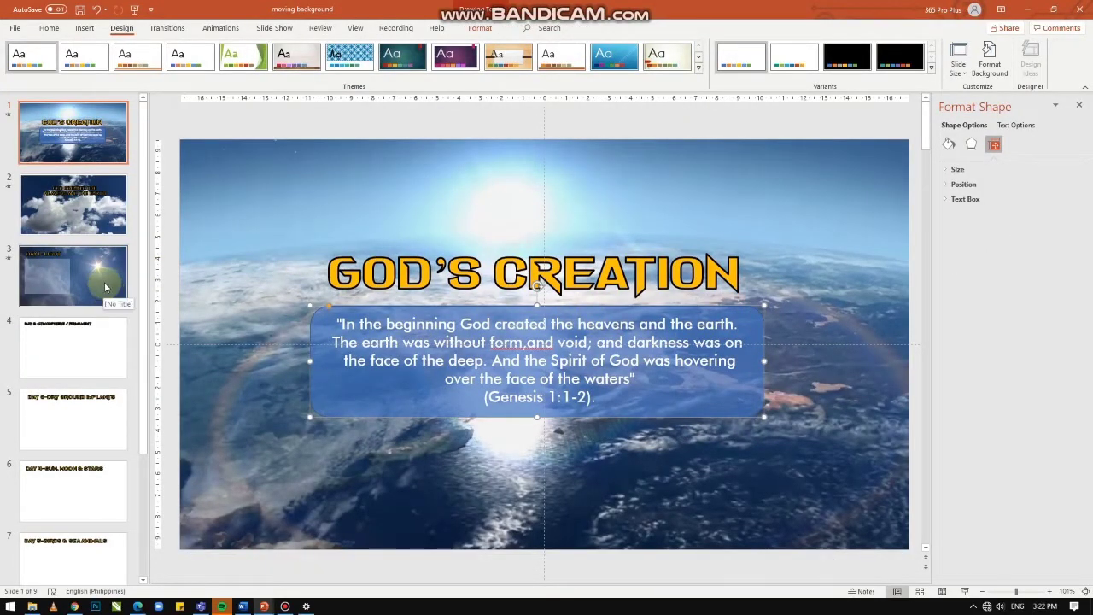
left_click(73, 205)
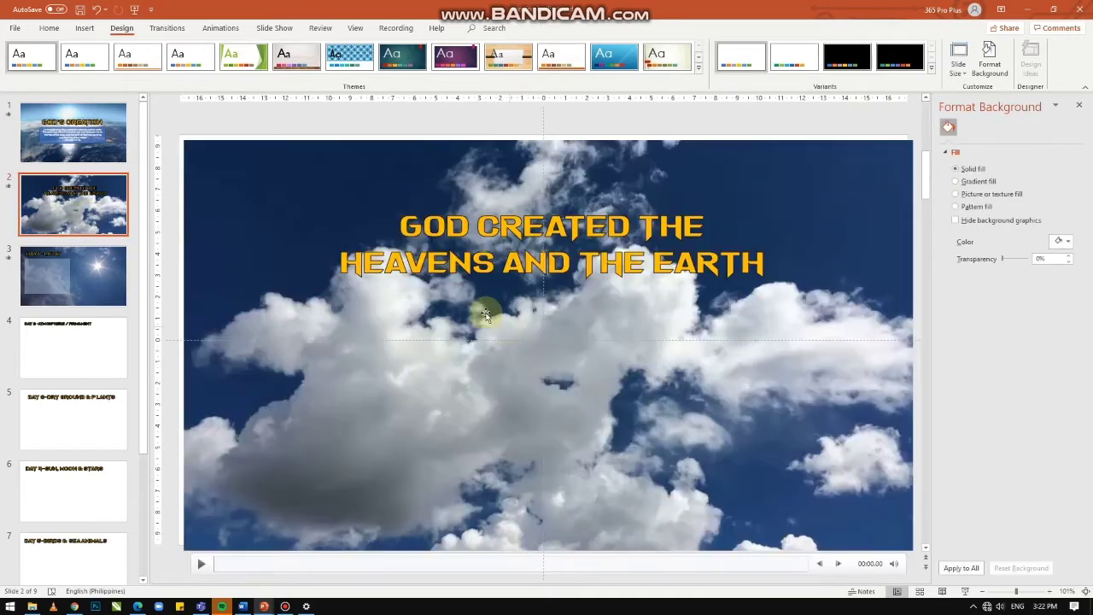
left_click(85, 28)
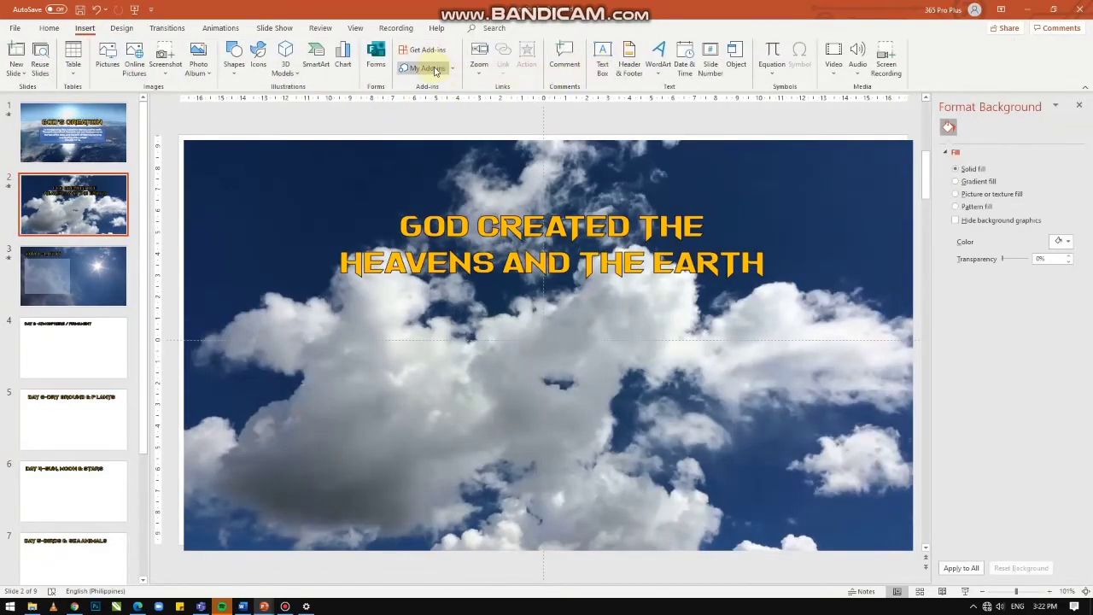
- Draw a rectangle below the heading on the clouds slide and centre it
left_click(233, 58)
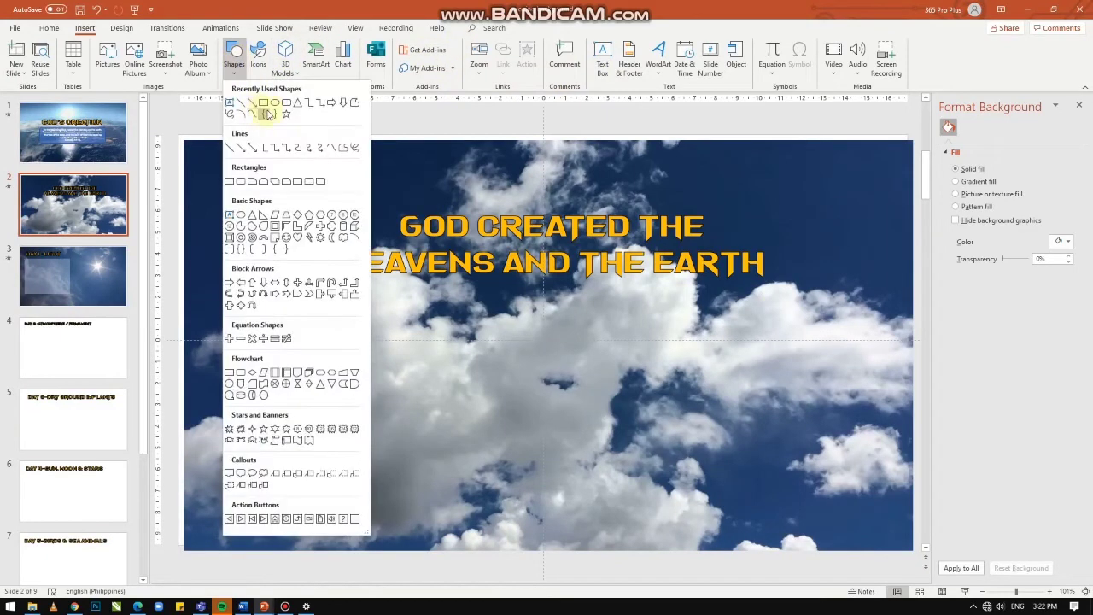
left_click(268, 107)
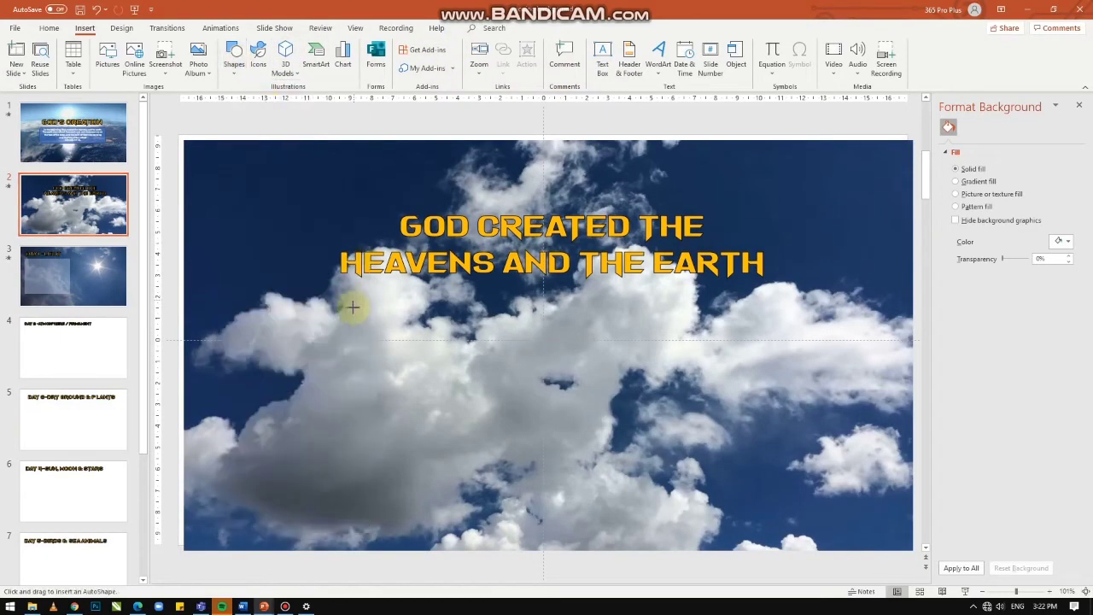
left_click_drag(353, 300, 761, 415)
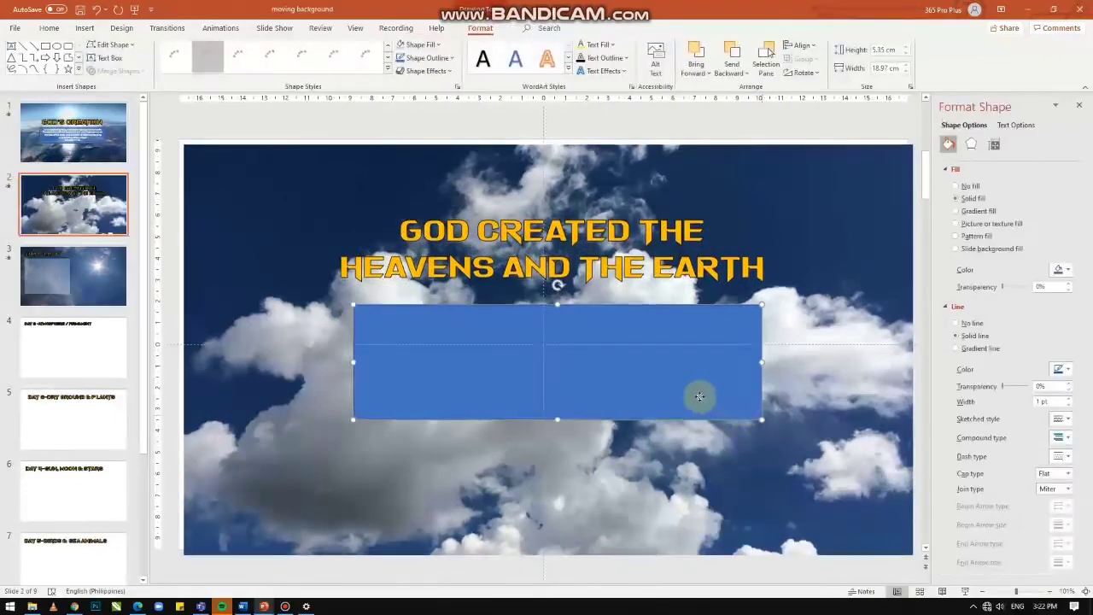
left_click_drag(701, 396, 696, 392)
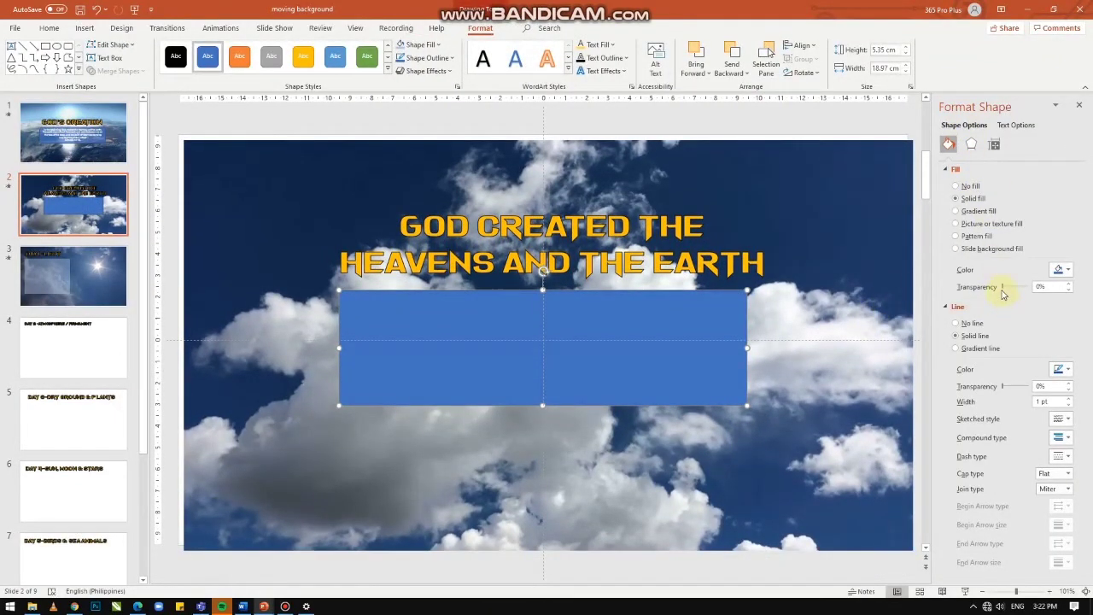
- Make the rectangle 28% transparent, nudge it right, and select the clouds video
left_click_drag(1005, 289, 1011, 290)
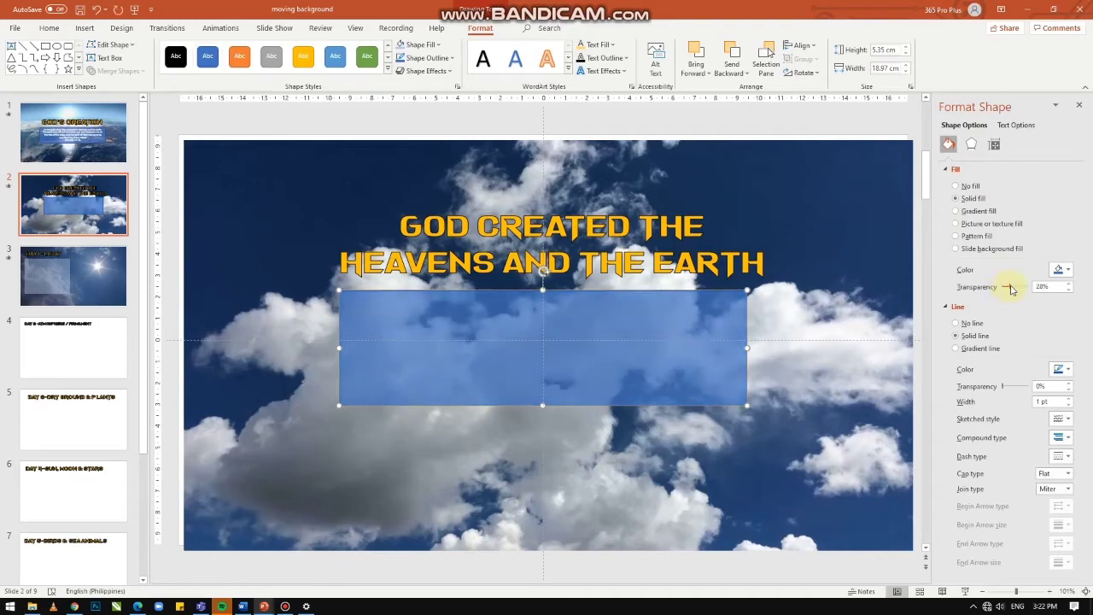
left_click_drag(671, 342, 676, 343)
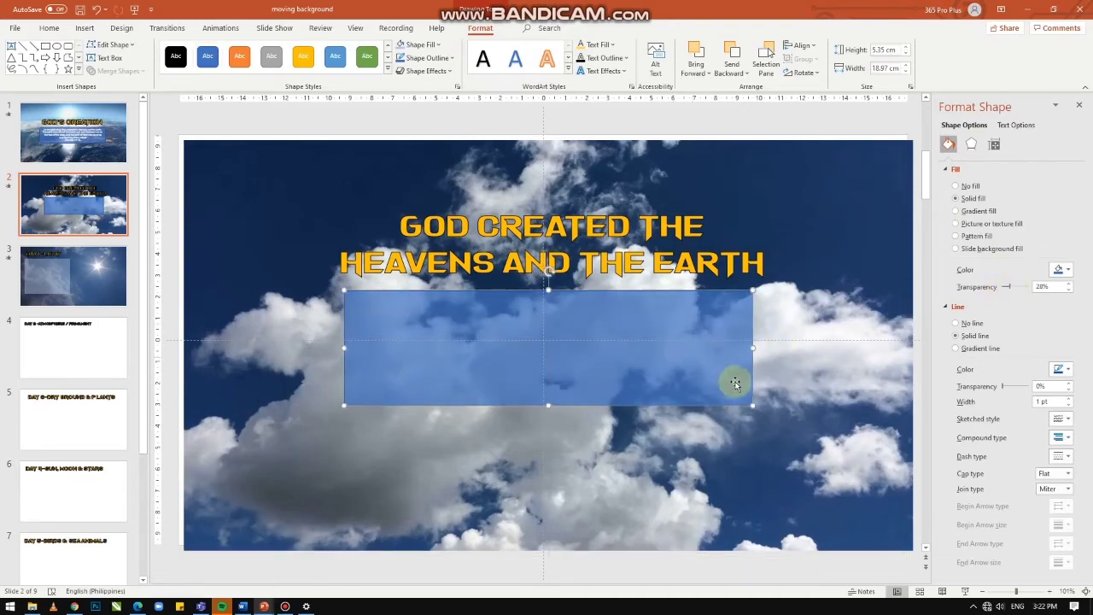
left_click(625, 383)
left_click(687, 404)
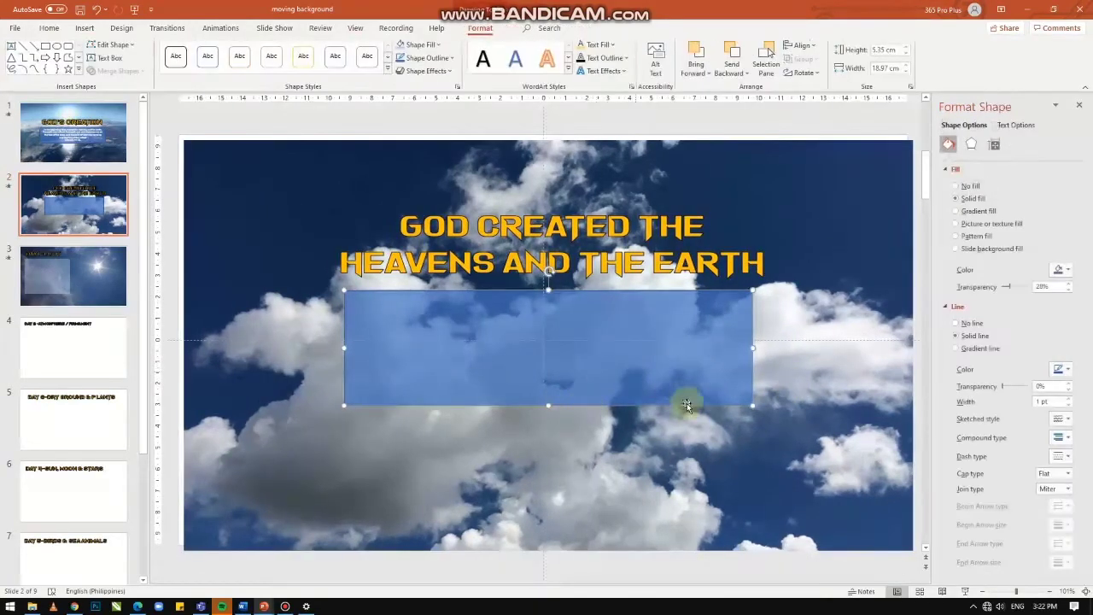
left_click(205, 570)
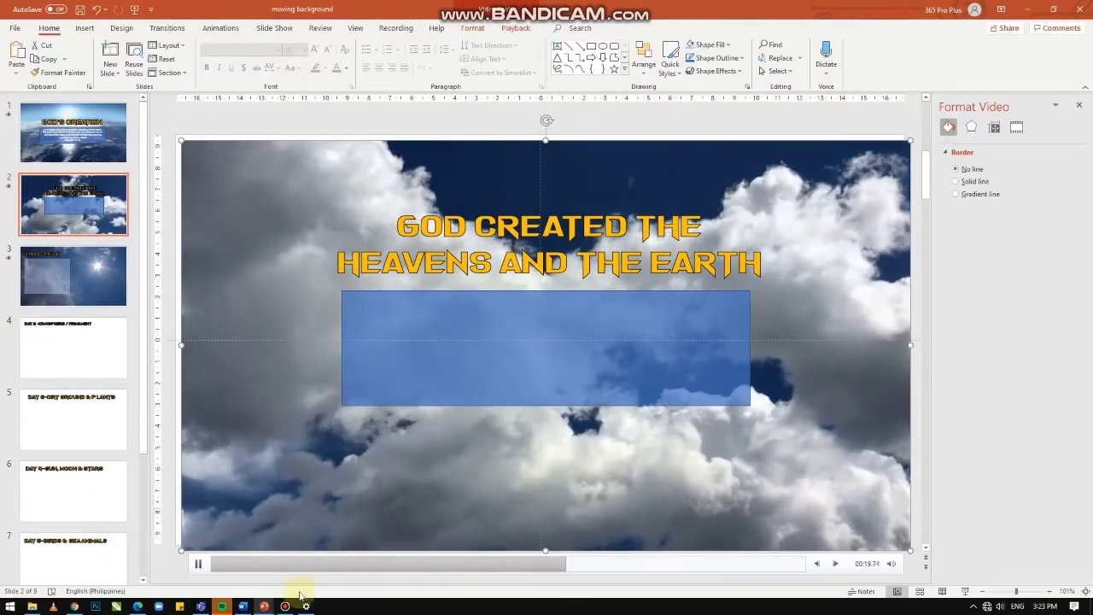
- Switch to the BUTTERFLY presentation, preview its video, and add a new second slide with Ctrl+M
mouse_move(267, 607)
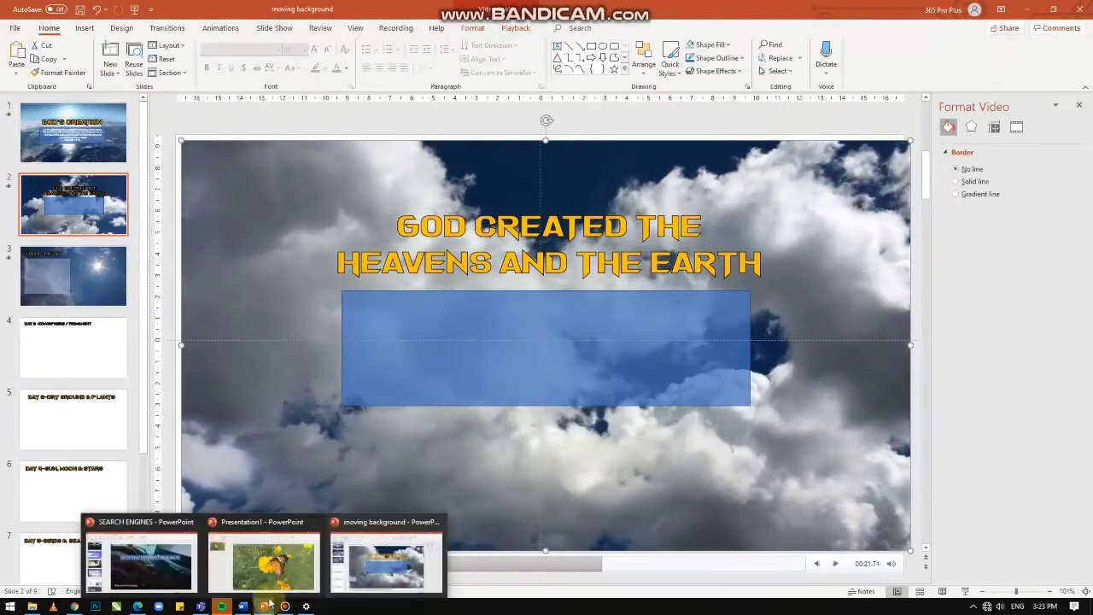
left_click(265, 562)
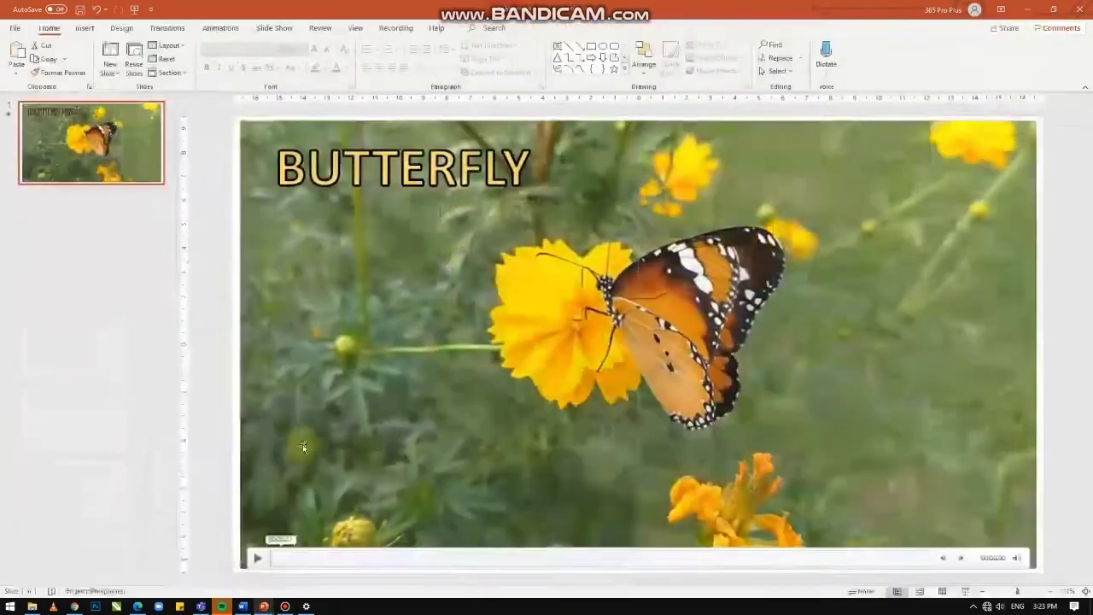
left_click(255, 567)
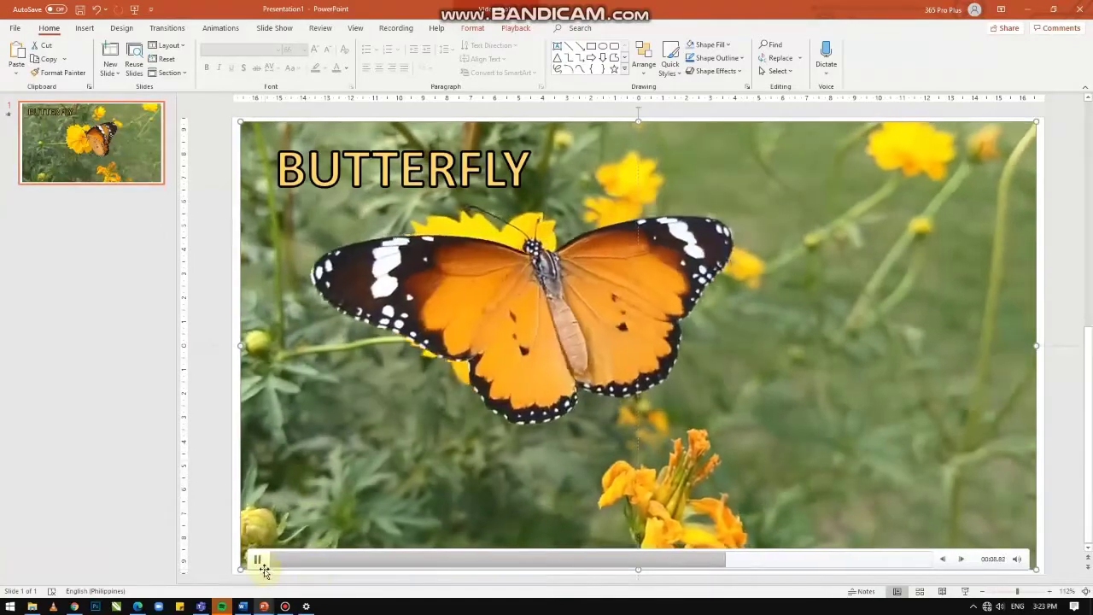
left_click(110, 152)
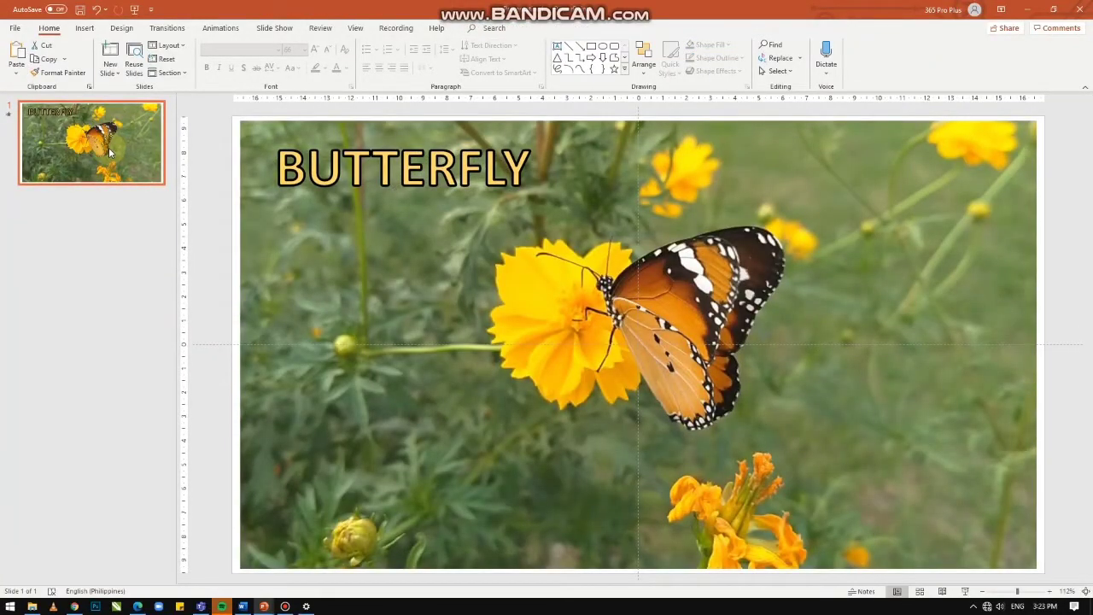
key("ctrl+m")
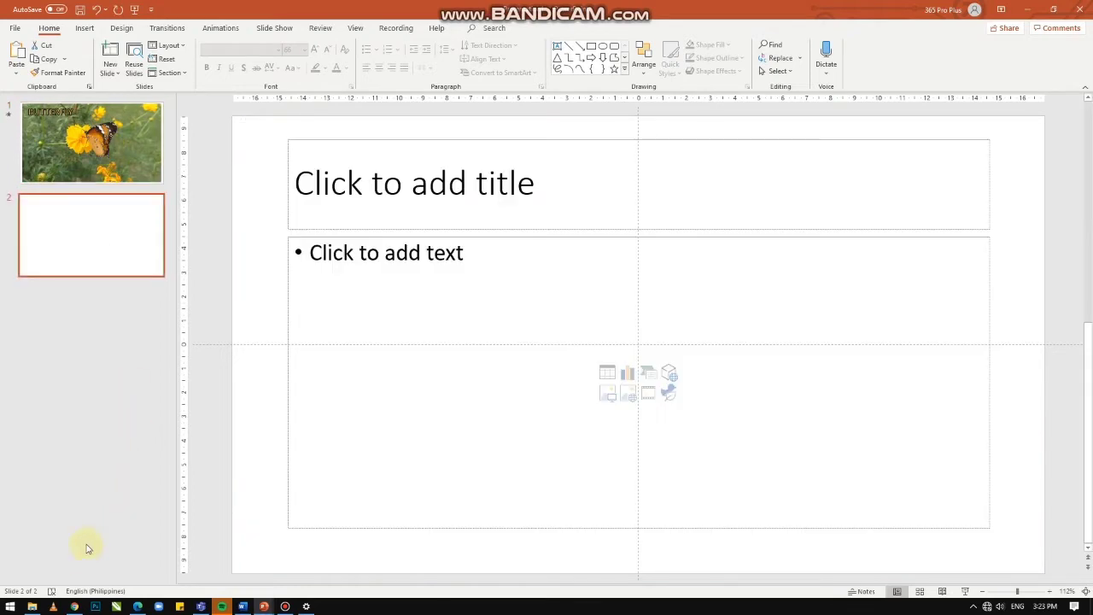
left_click(31, 607)
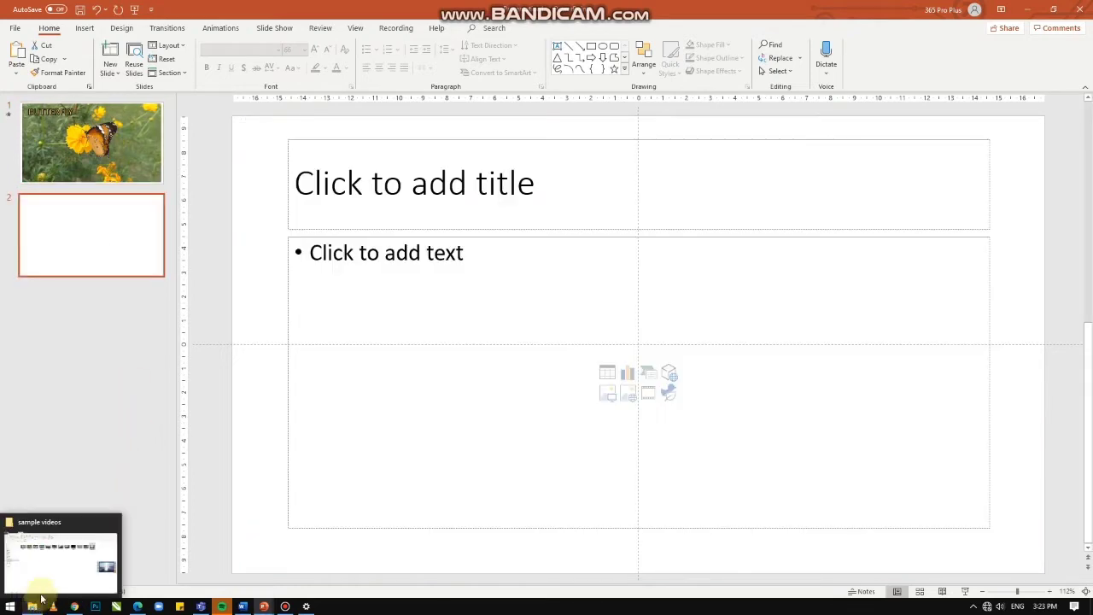
- Select the birds video in the sample videos folder
left_click(50, 555)
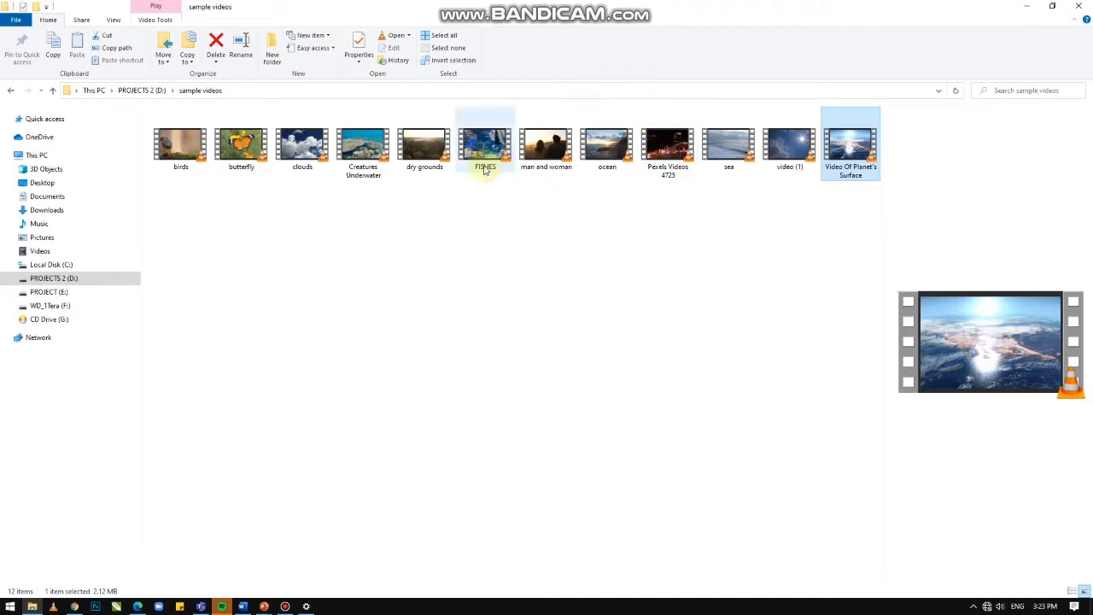
left_click(182, 158)
mouse_move(180, 147)
left_mouse_down()
mouse_move(202, 224)
mouse_move(181, 167)
left_mouse_up()
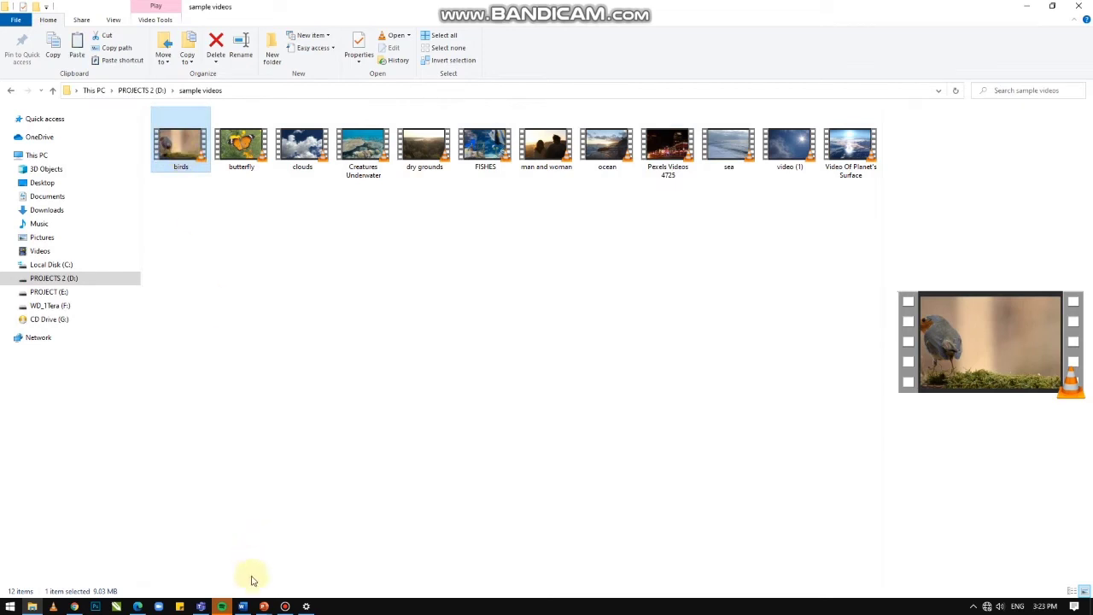
- Delete both title and content placeholders from slide 2
mouse_move(263, 606)
left_click(290, 519)
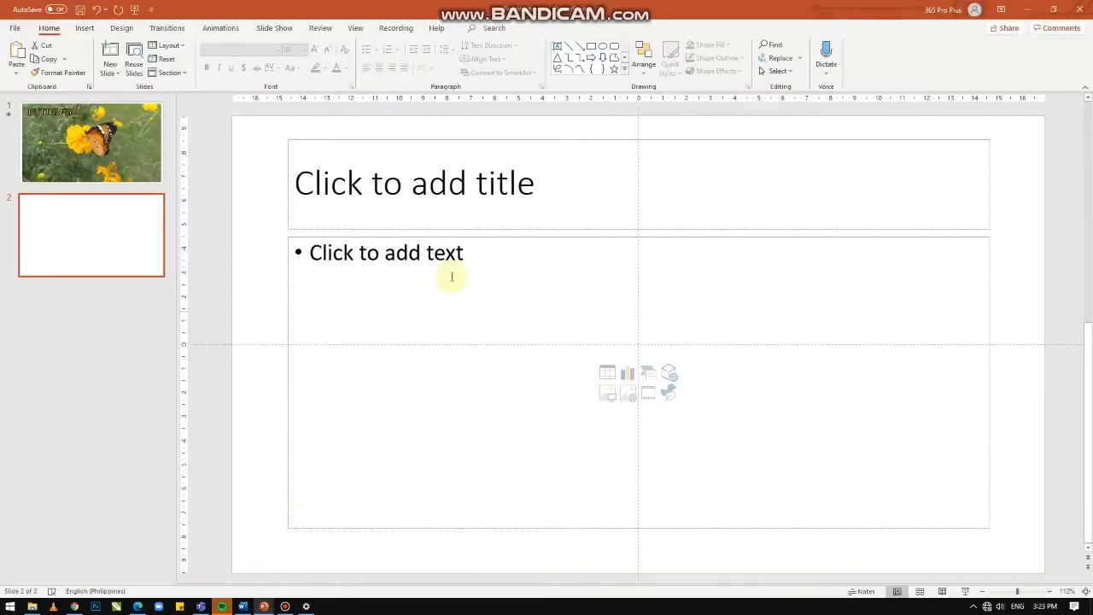
left_click_drag(268, 127, 1011, 558)
key("Delete")
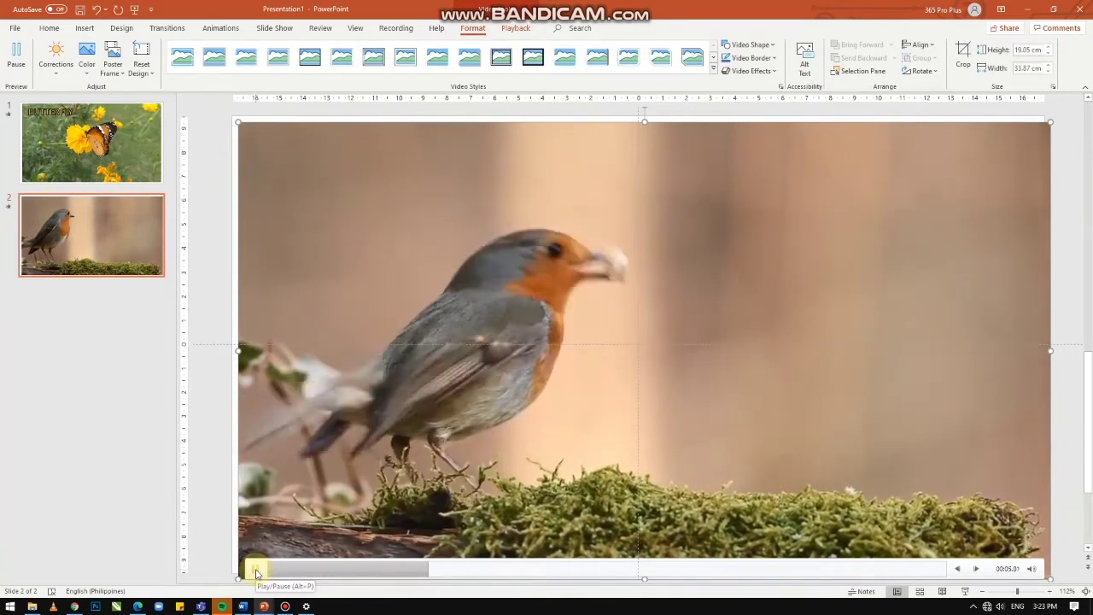
- Add a BIRD text box at 96 pt and move it to the upper right of slide 2
left_click(111, 219)
left_click(85, 28)
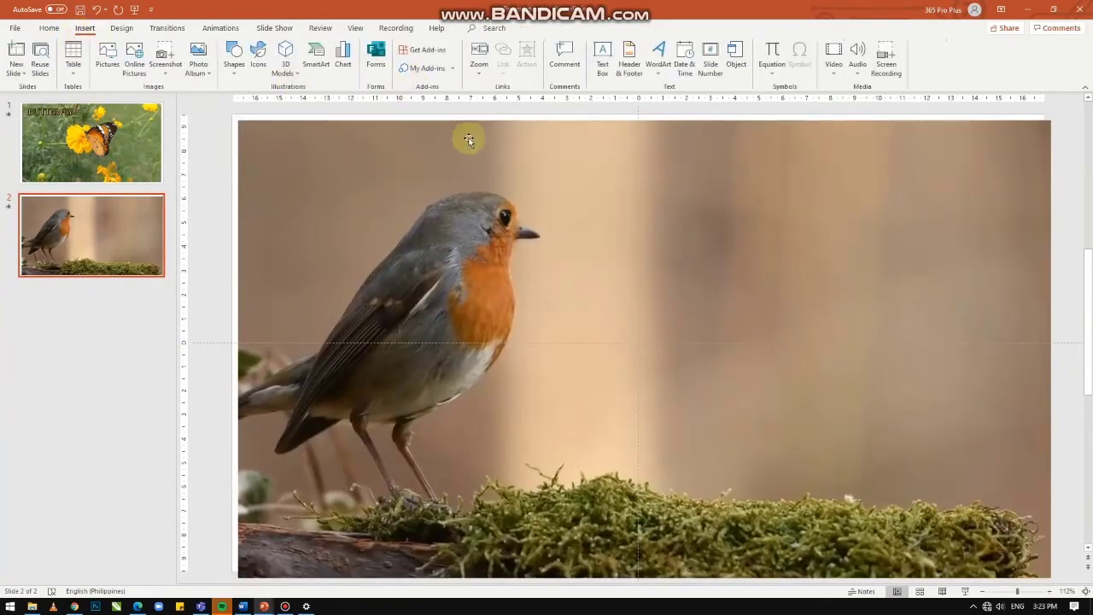
left_click(678, 208)
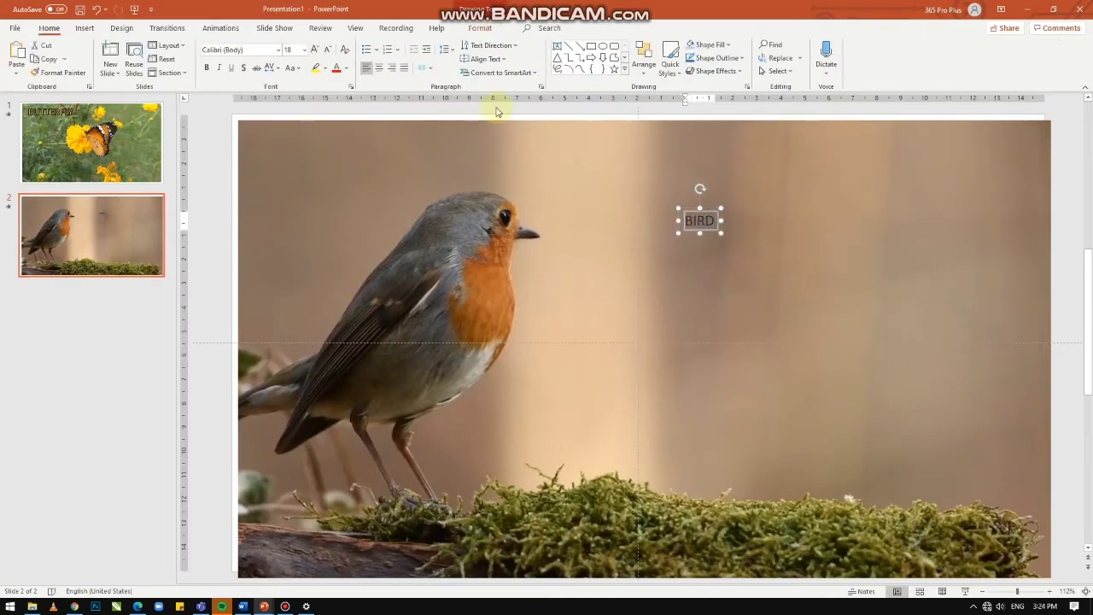
left_click(313, 51)
left_click(313, 51)
left_click(313, 51)
left_click(313, 51)
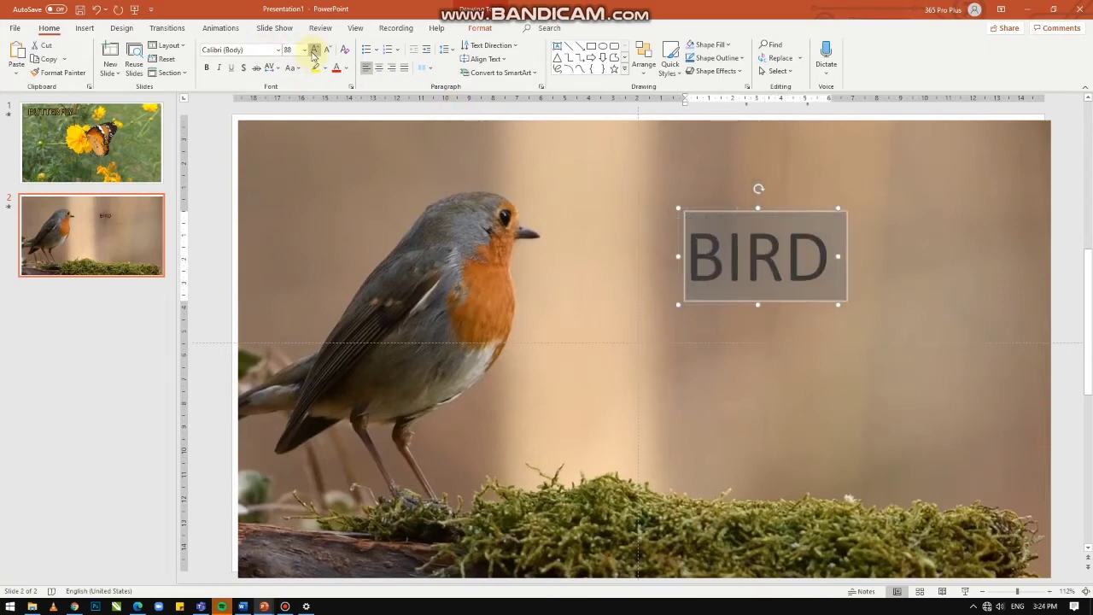
left_click(314, 52)
left_click_drag(818, 208, 798, 134)
- Give the BIRD title a coloured text outline with 1½ pt weight
left_click(470, 29)
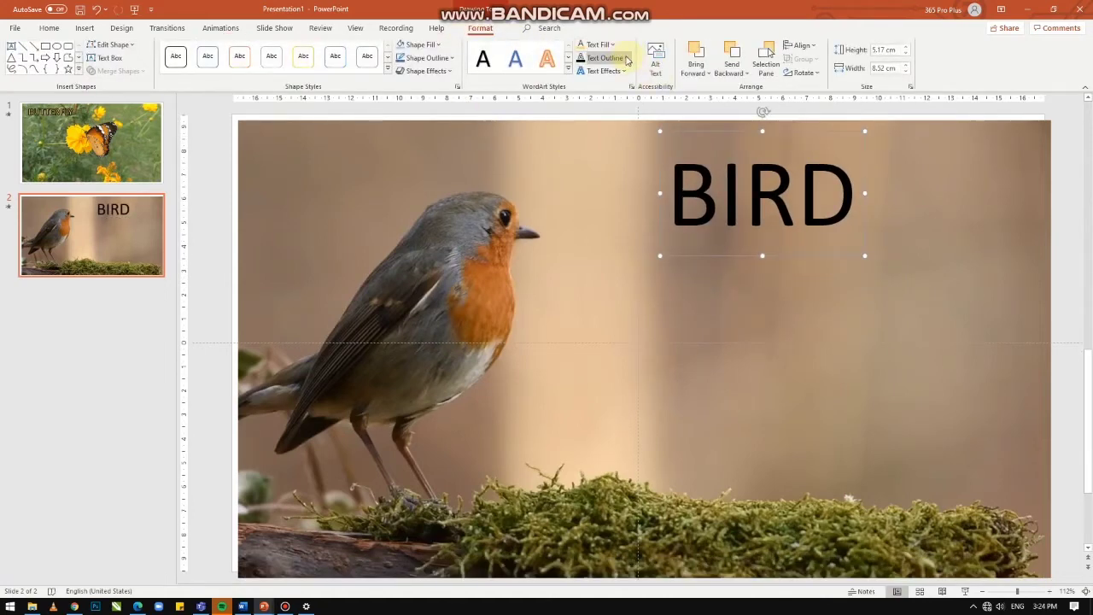
left_click(627, 58)
left_click(587, 87)
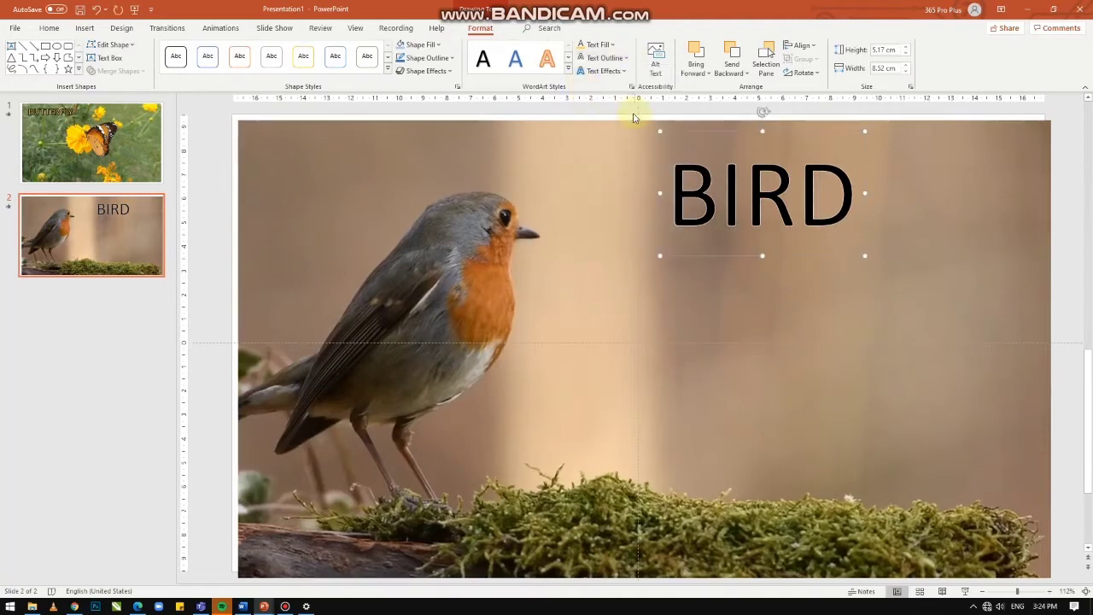
left_click(622, 59)
mouse_move(639, 232)
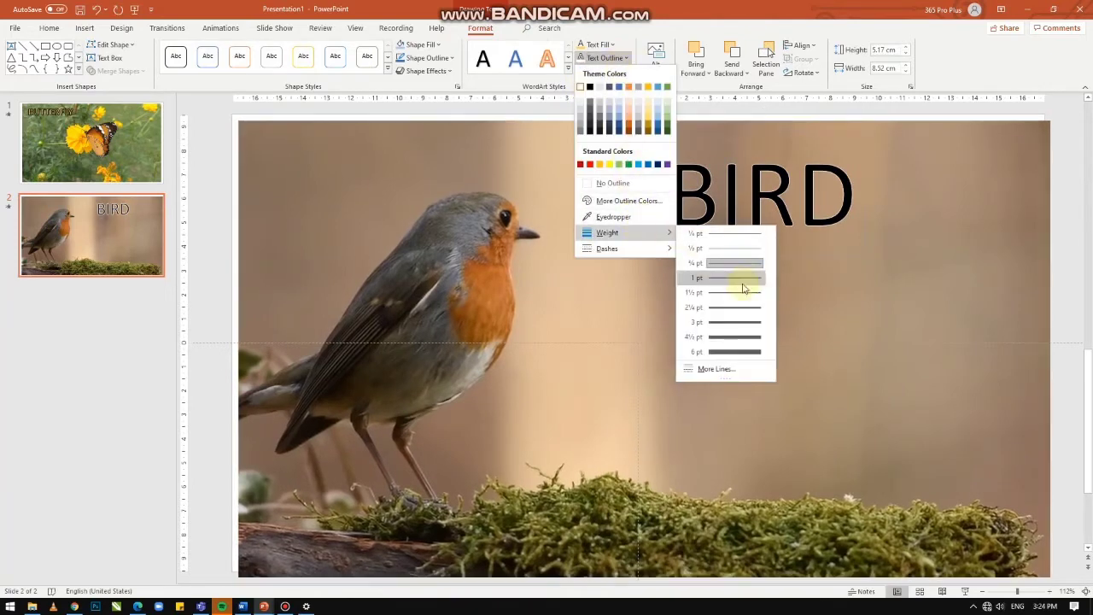
left_click(739, 299)
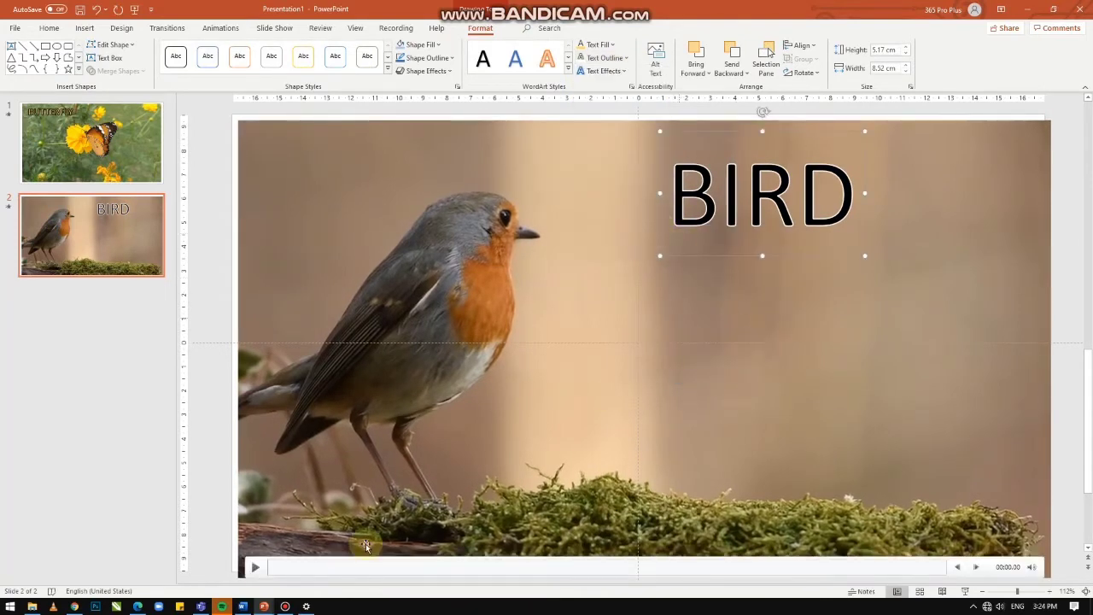
- Preview the bird and butterfly videos, then add a new third slide after BIRD
left_click(255, 568)
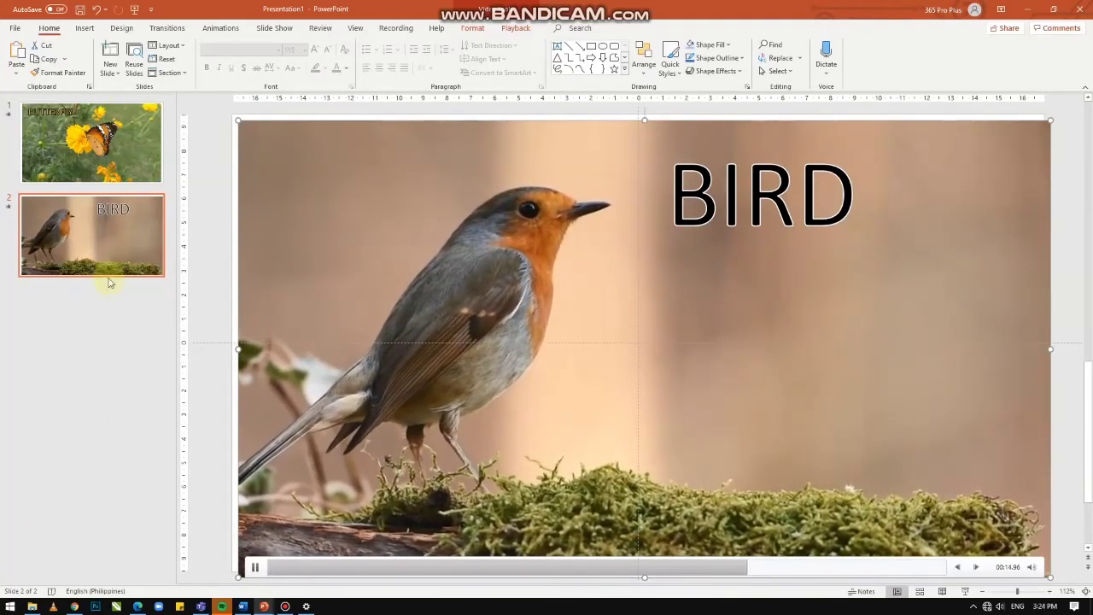
left_click(130, 128)
left_click(256, 561)
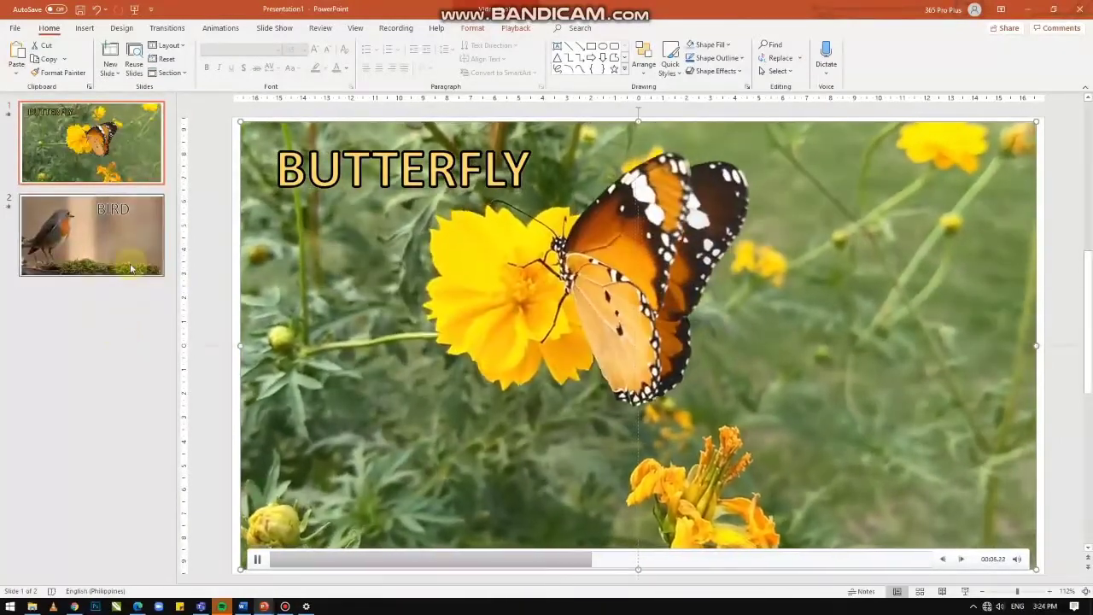
left_click(131, 267)
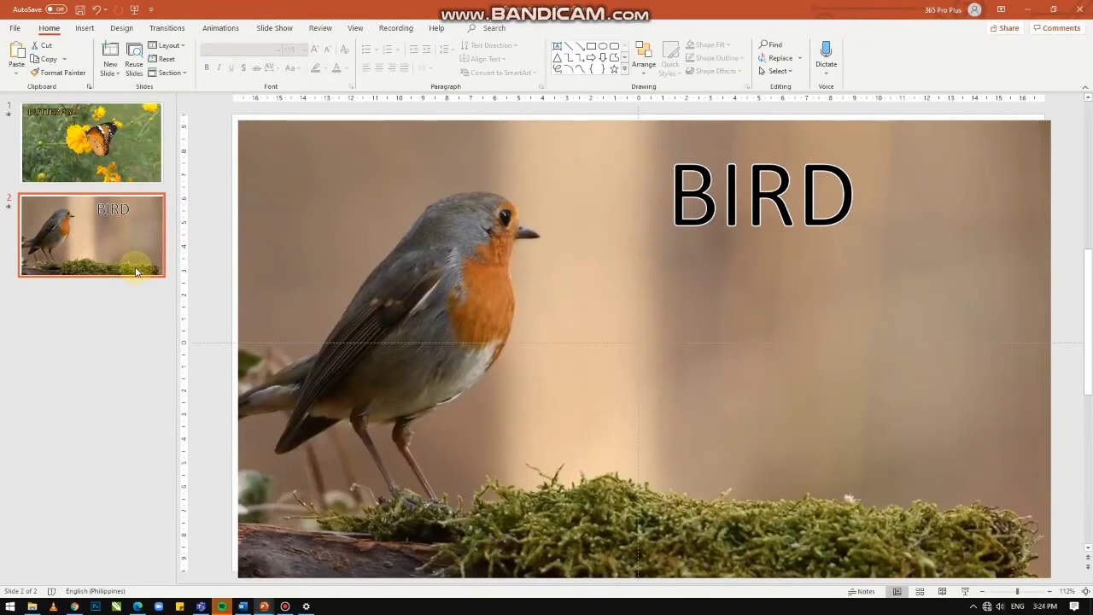
key("ctrl+m")
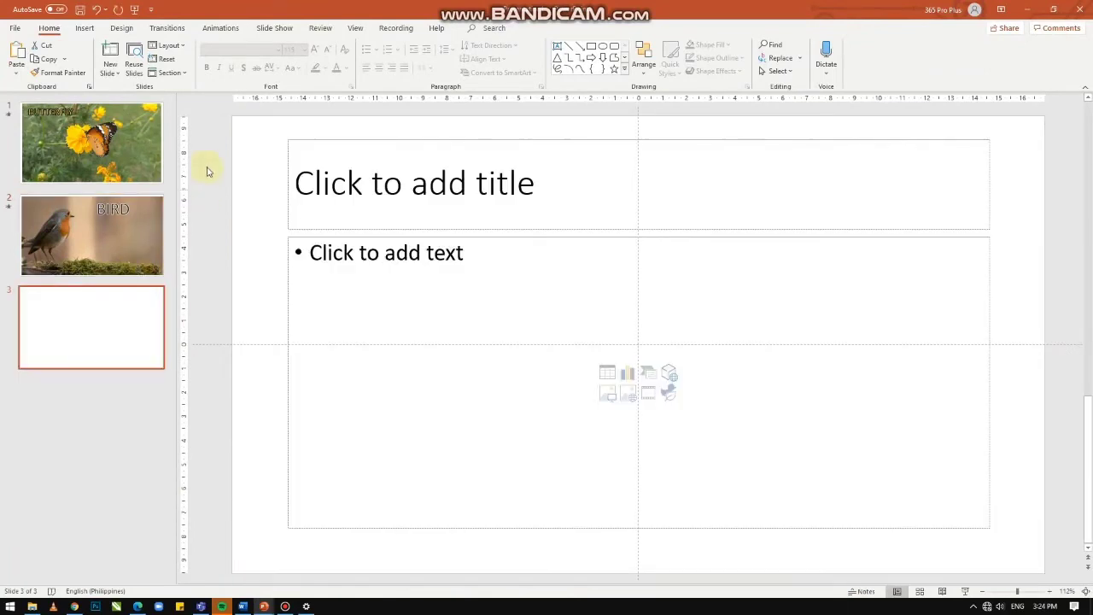
- Clear slide 3's placeholders and drop the Creatures Underwater video onto it
left_click_drag(250, 128, 1011, 559)
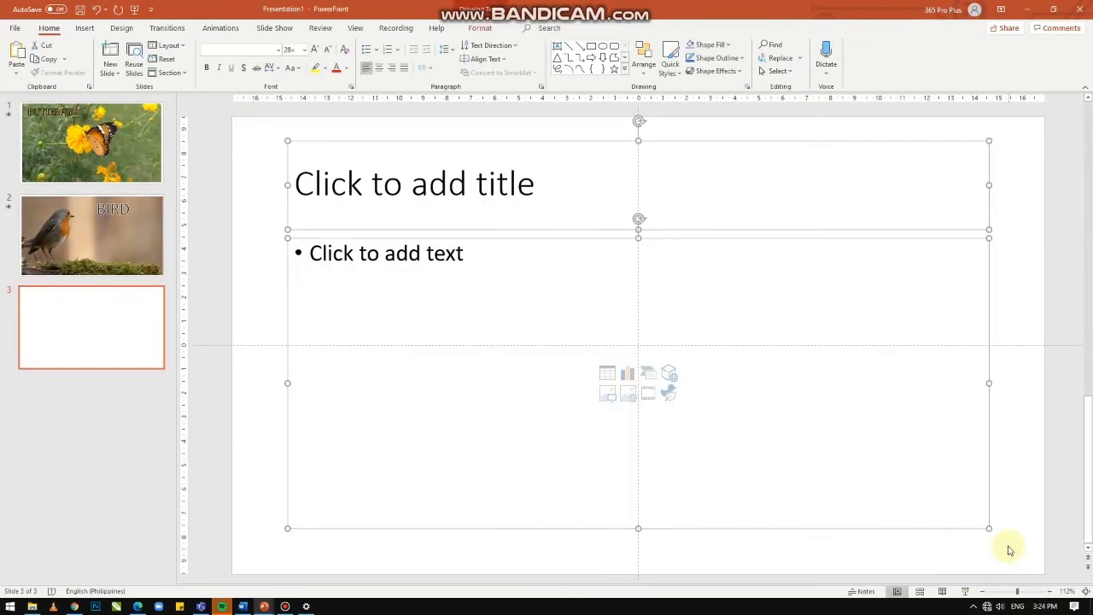
key("Delete")
left_click(32, 608)
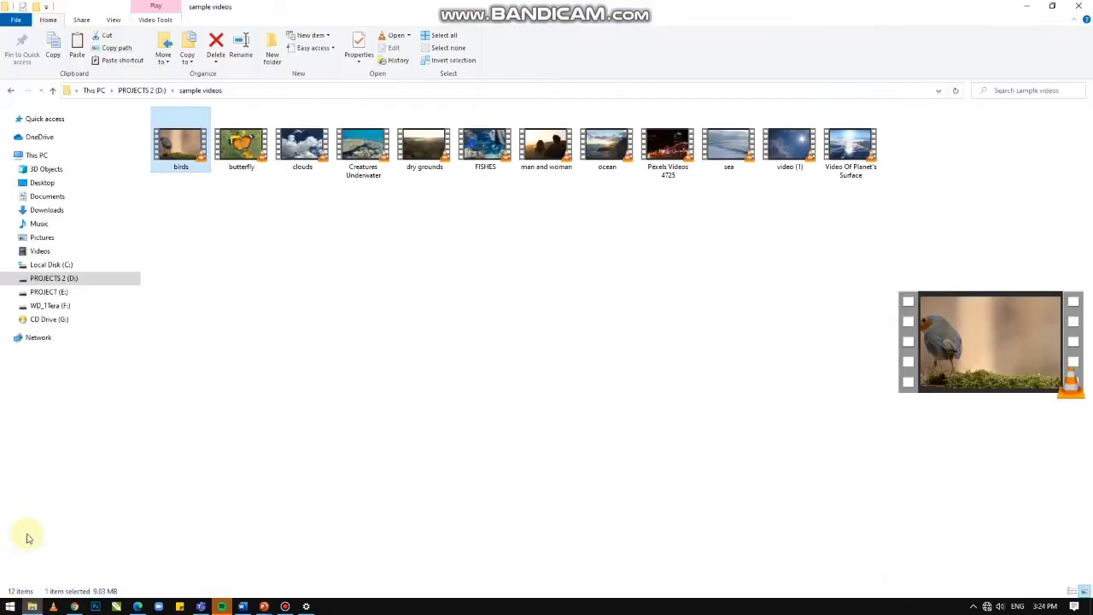
left_click(362, 154)
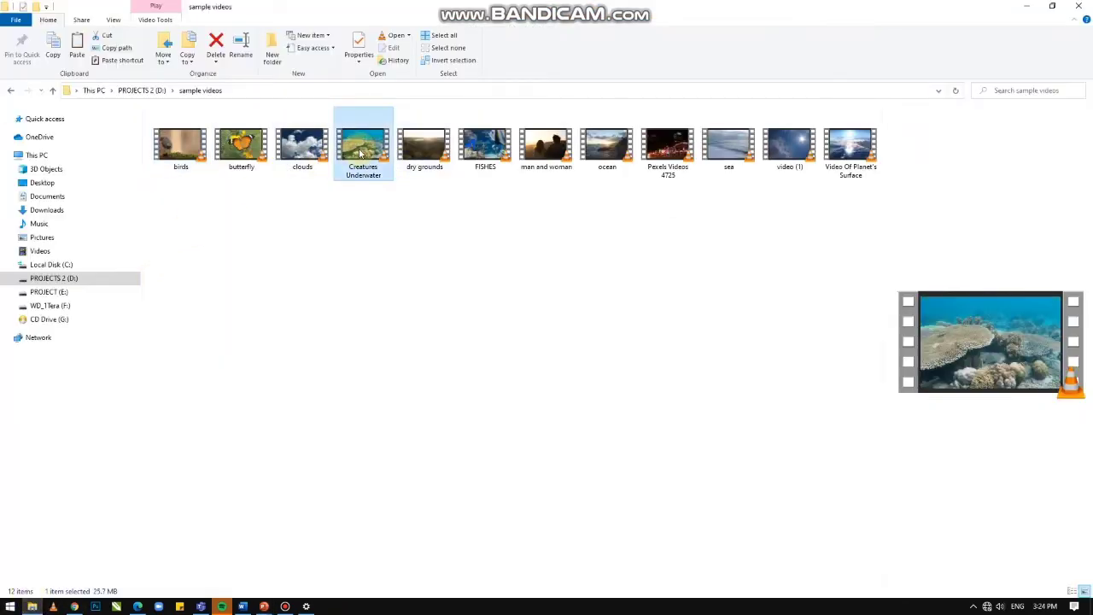
key("alt+Tab")
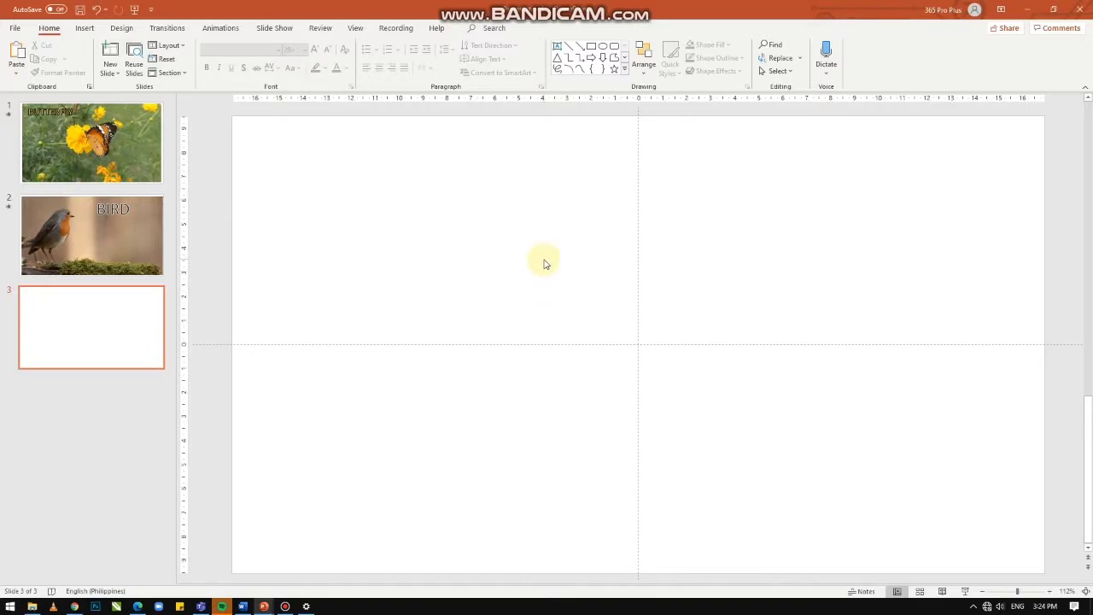
left_click_drag(528, 236, 528, 239)
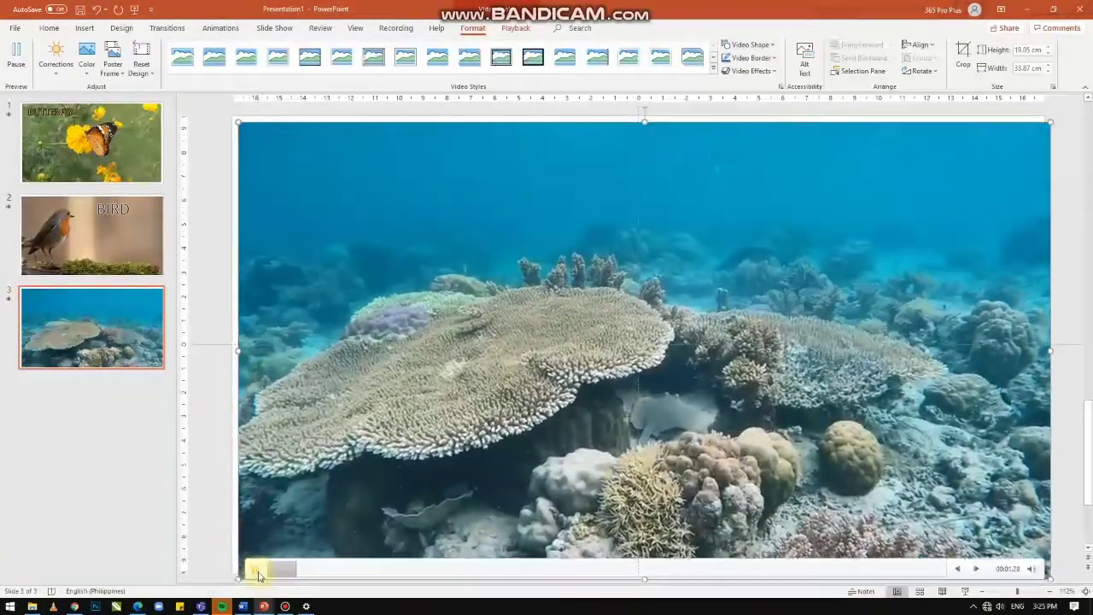
- Pause and replay the underwater video on slide 3, then show its Playback settings
left_click(254, 569)
left_click(87, 29)
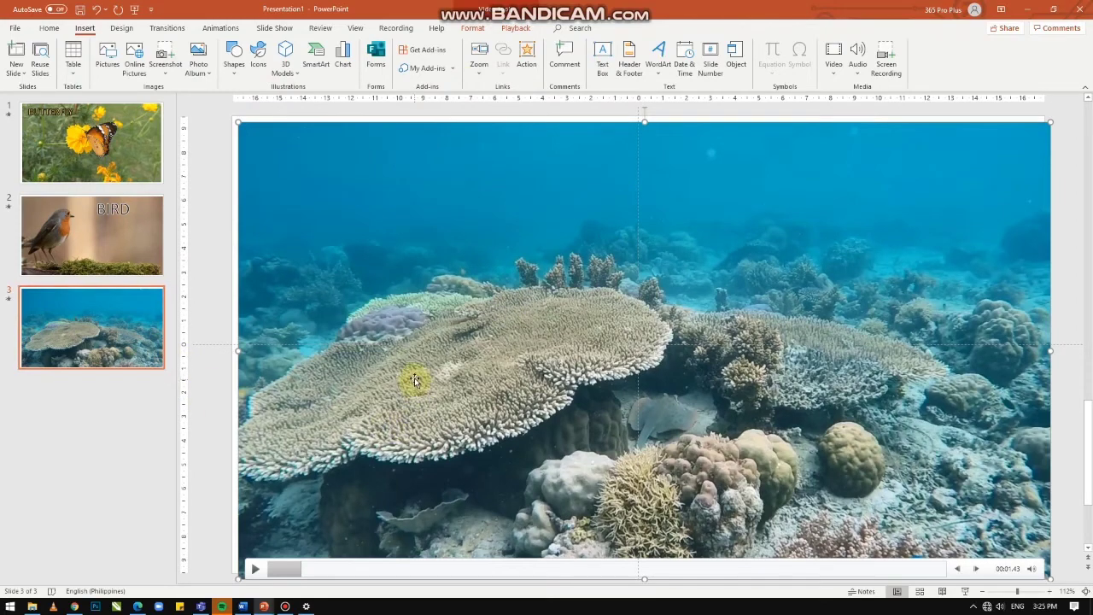
left_click(134, 368)
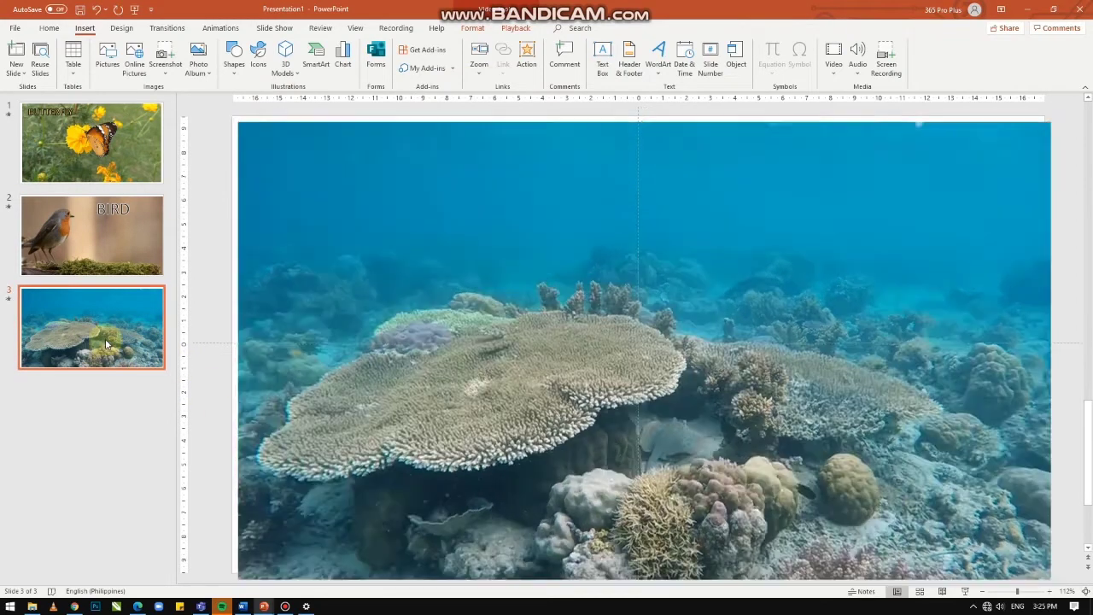
left_click(254, 569)
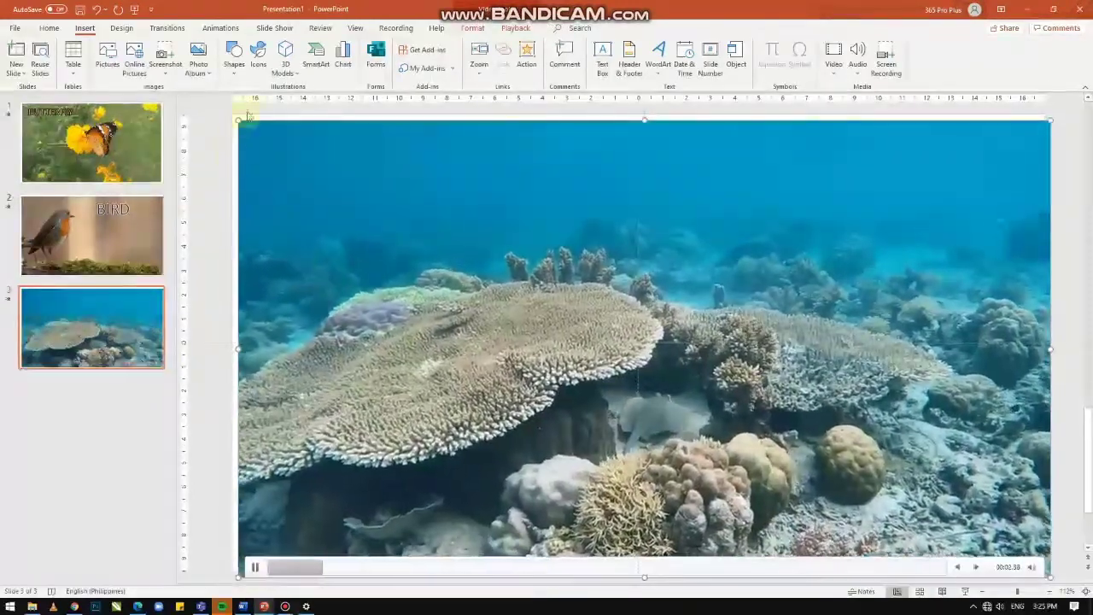
left_click(512, 29)
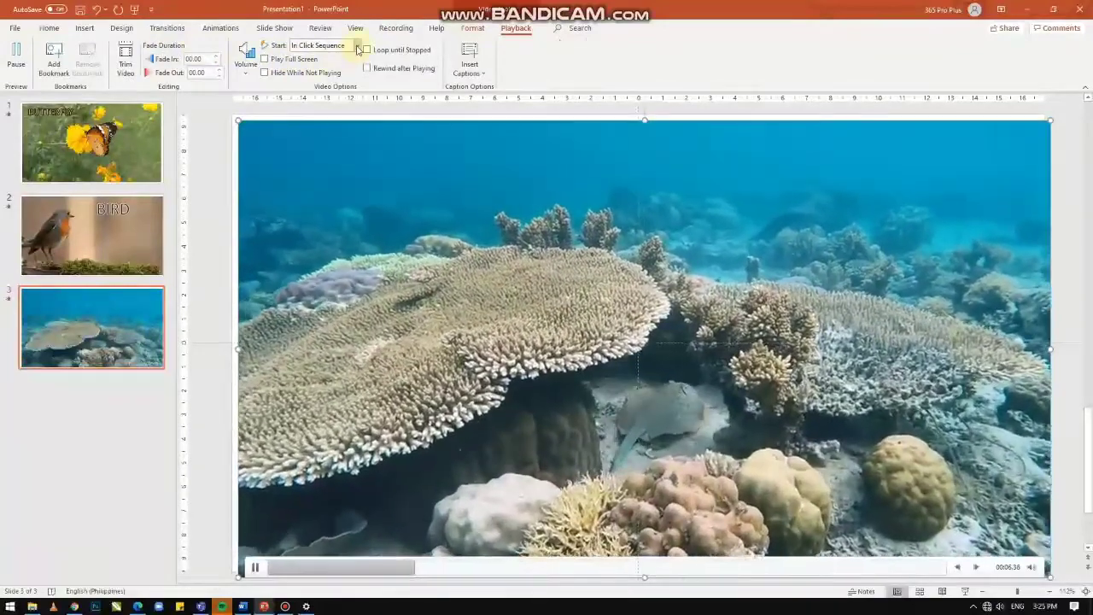
- Set the underwater and butterfly videos to start Automatically
left_click(357, 46)
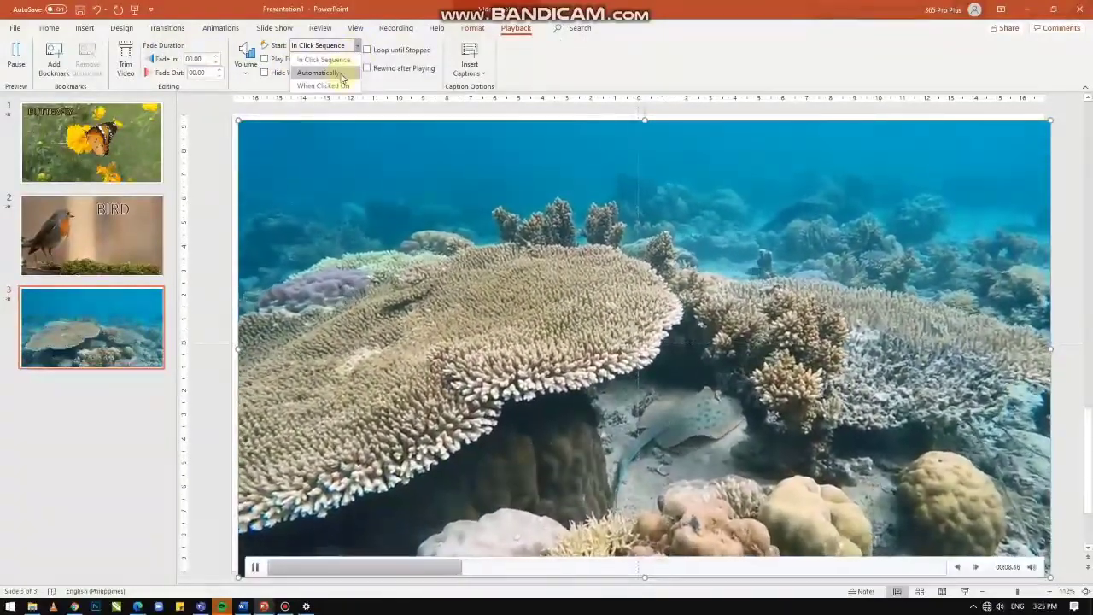
left_click(340, 75)
left_click(109, 153)
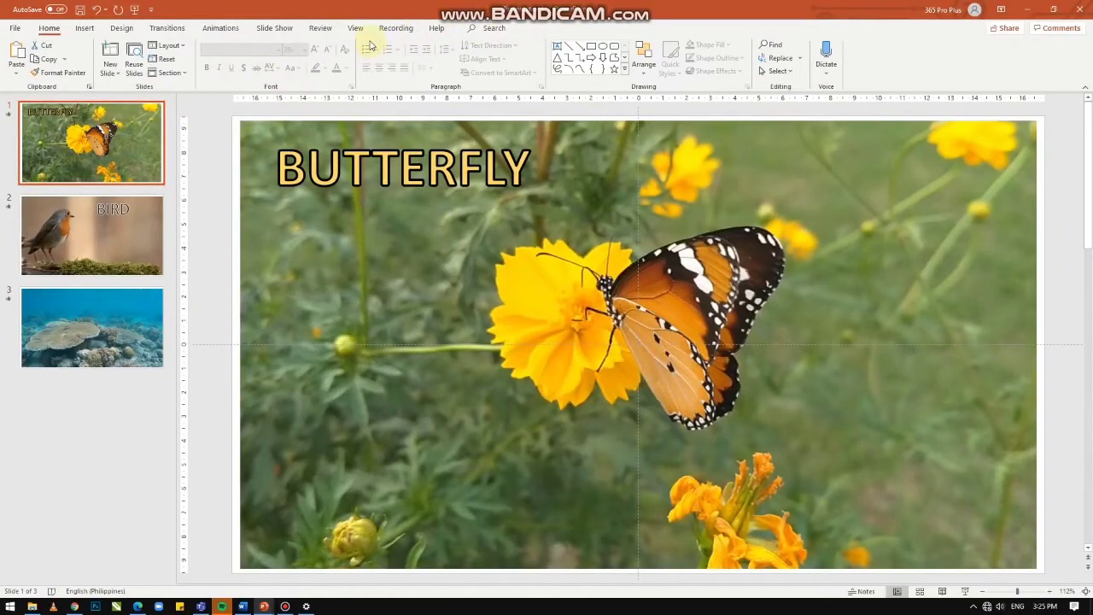
left_click_drag(498, 202, 506, 207)
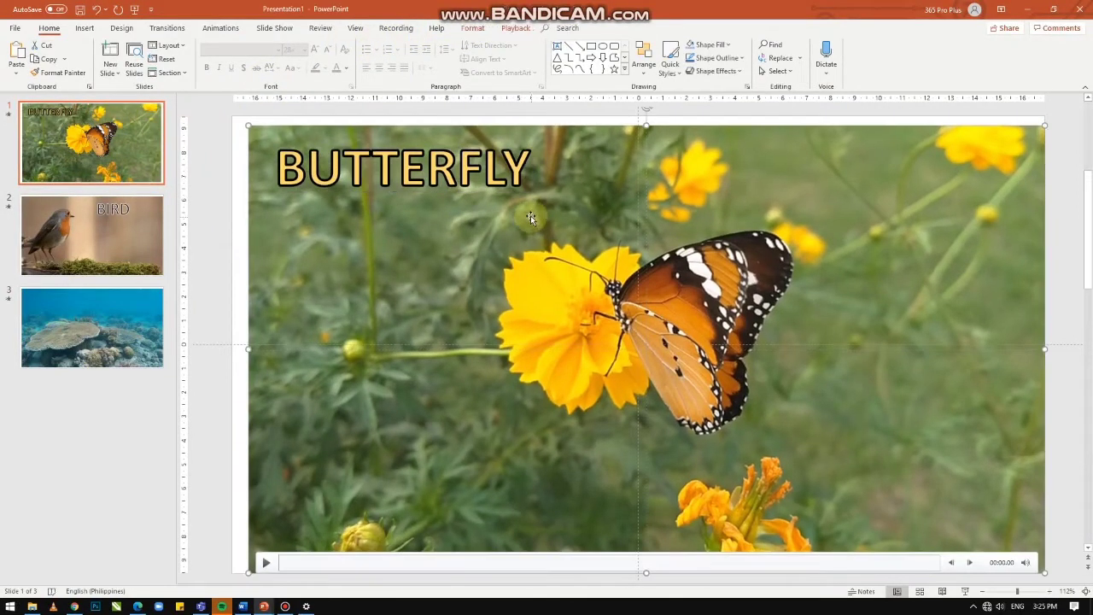
left_click(515, 28)
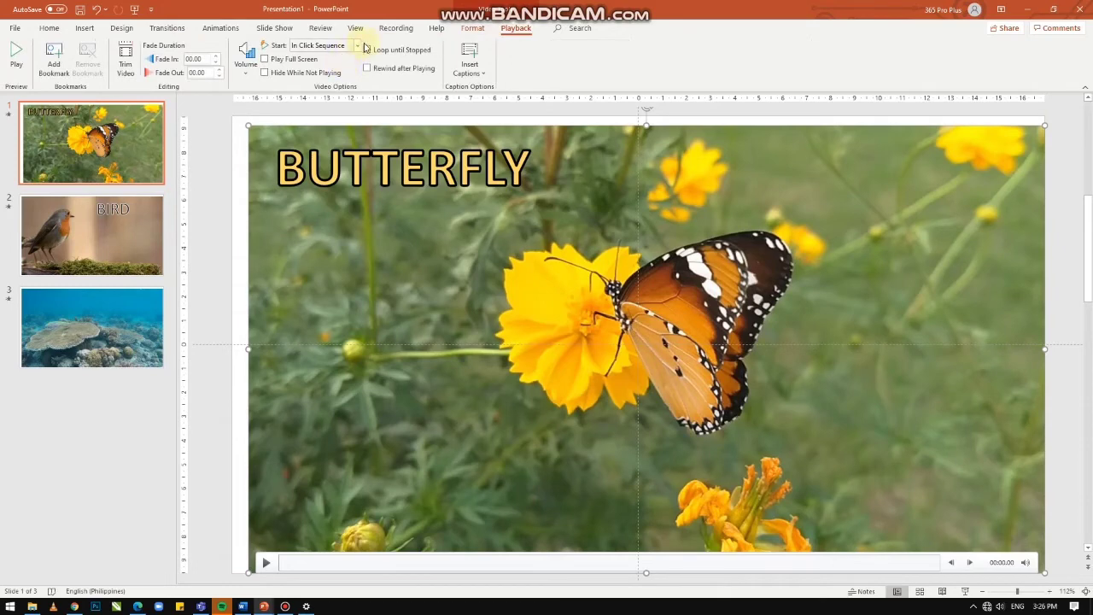
left_click(358, 46)
left_click(339, 74)
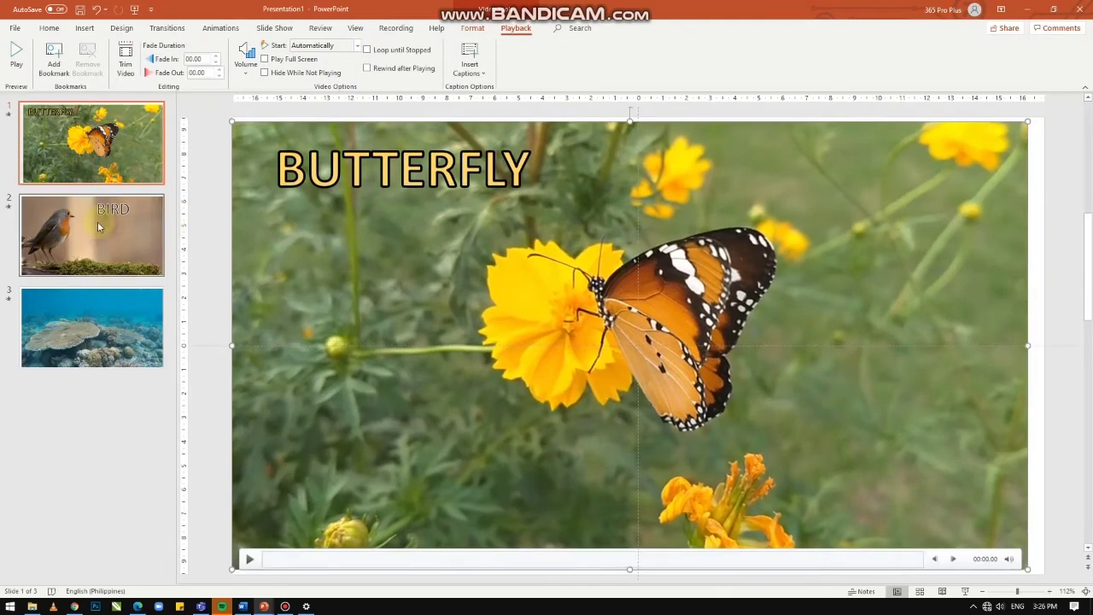
- Set the bird video on slide 2 to start Automatically, then return to slide 1
left_click(98, 224)
left_click(361, 274)
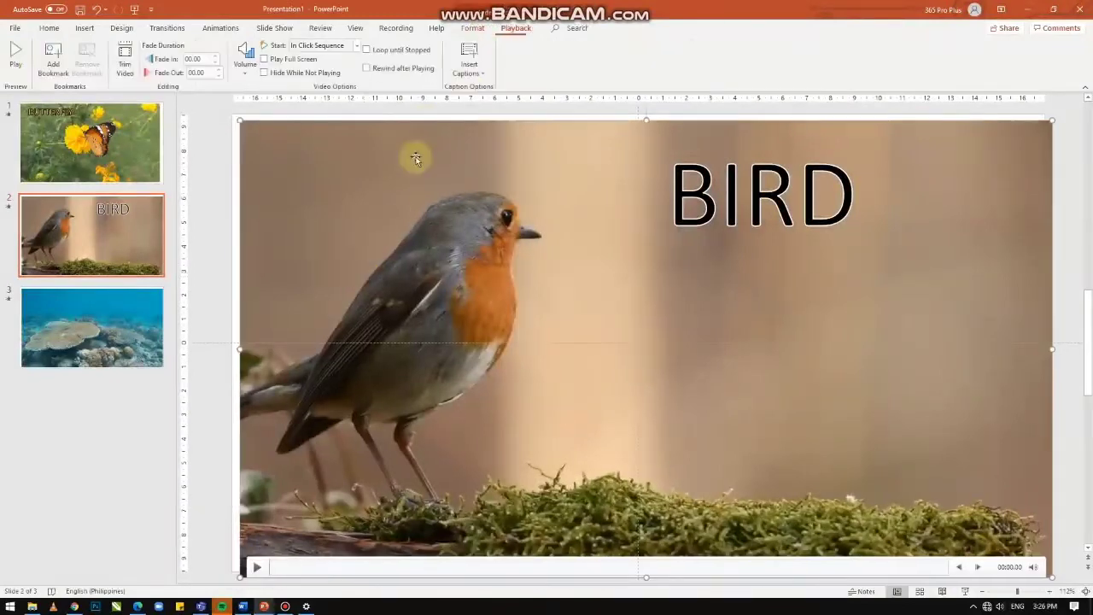
left_click(356, 46)
left_click(343, 77)
left_click(111, 156)
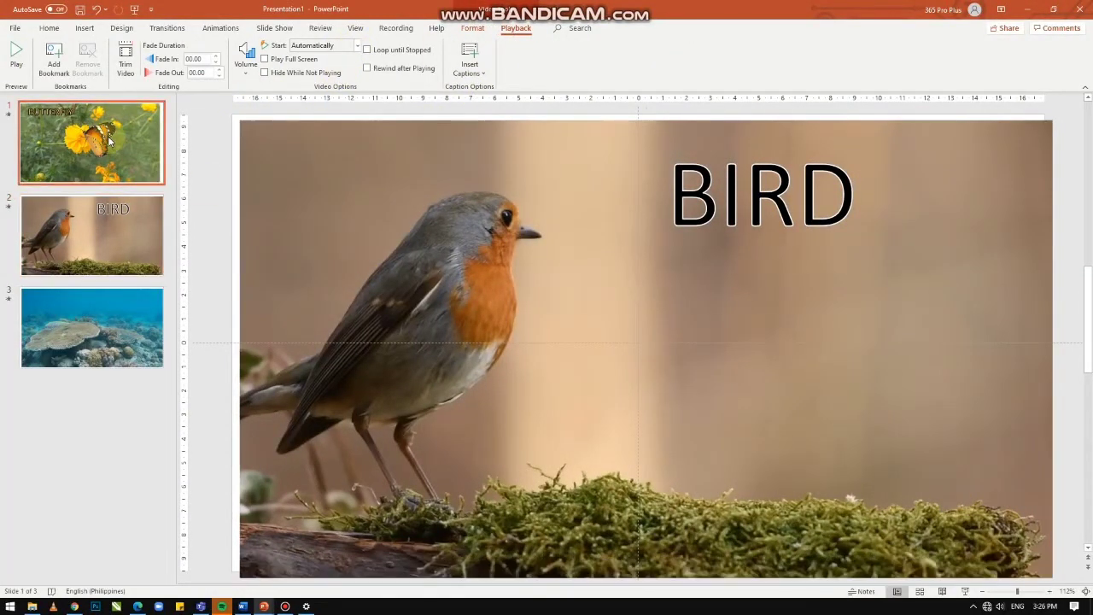
mouse_move(246, 573)
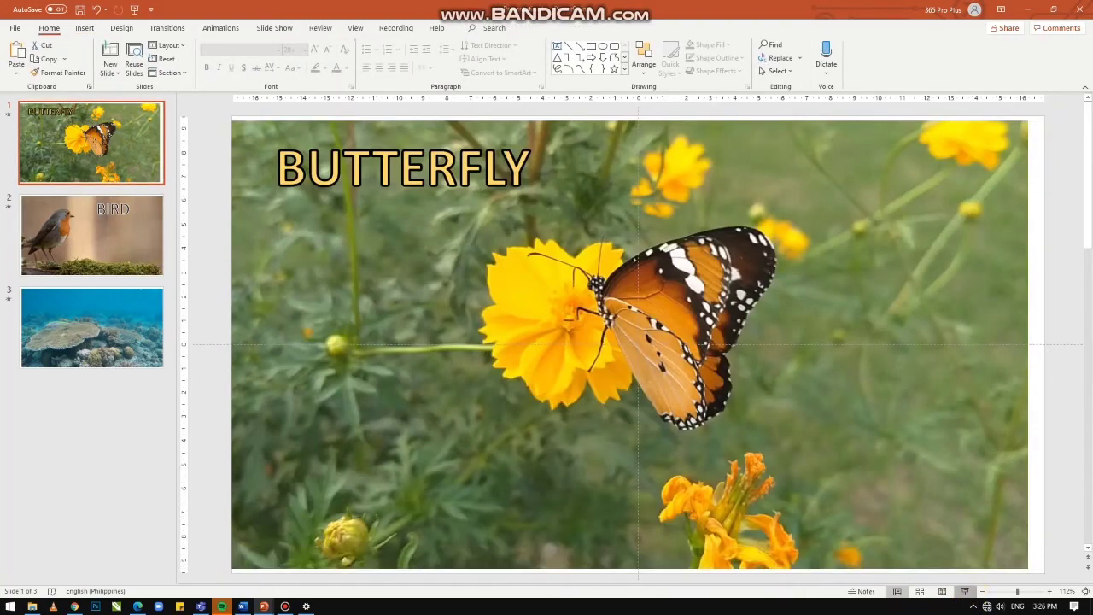
- Run the slide show from the Butterfly slide through the underwater slide, then exit with Esc
left_click(965, 591)
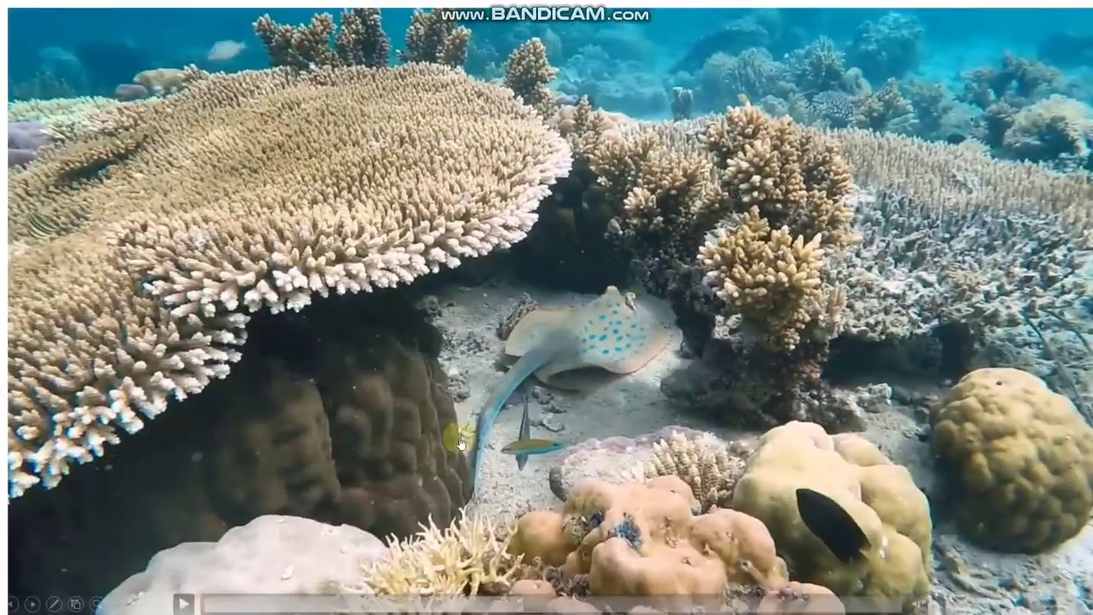
key("Escape")
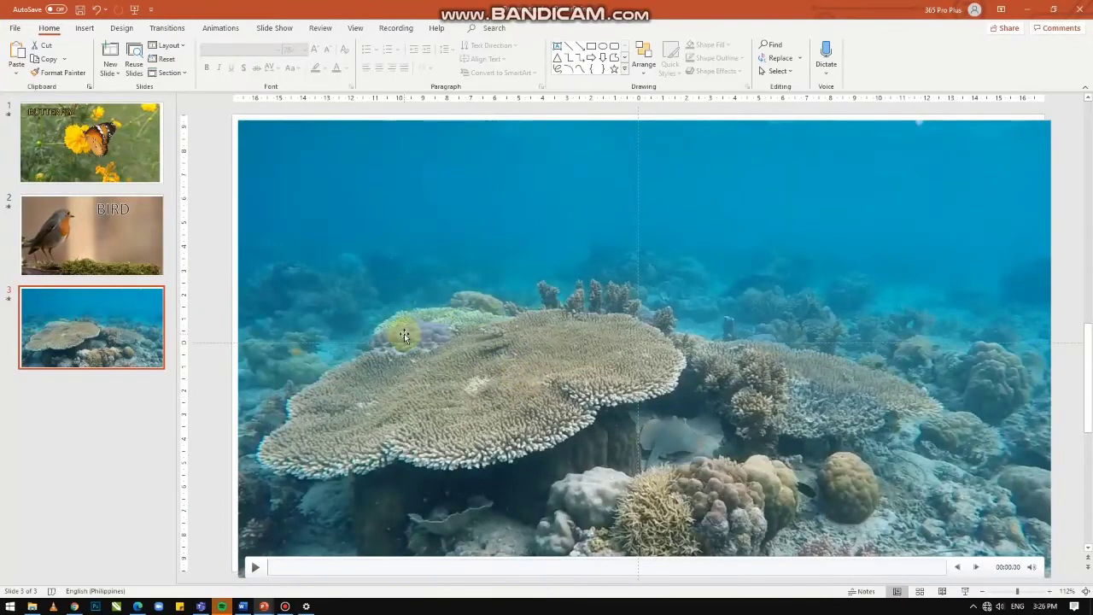